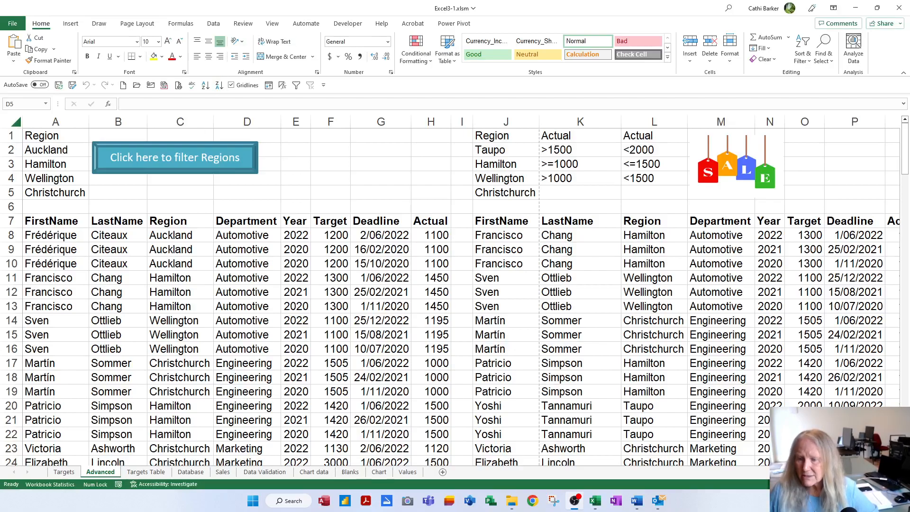
- Enter the labels SUM, AVERAGE and COUNT in cells E2 to E4 and autofit column E
scroll(450, 289, down, 2)
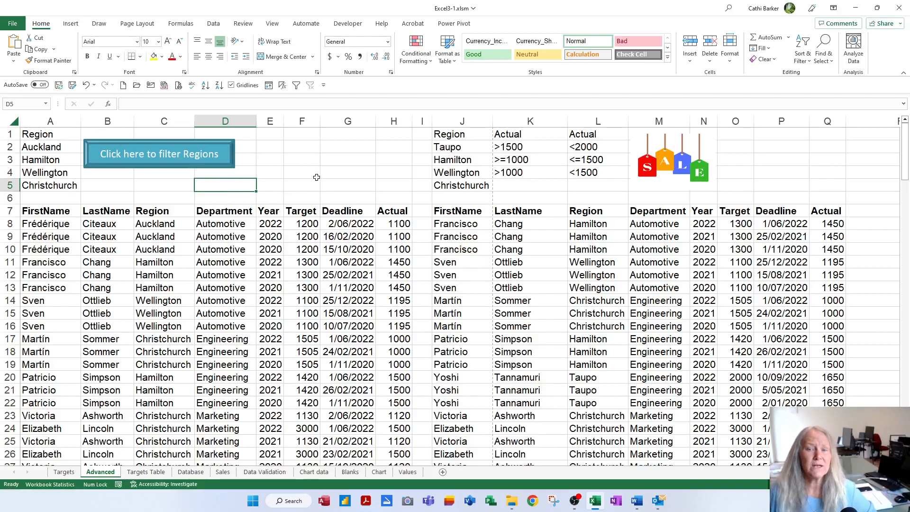
click(328, 157)
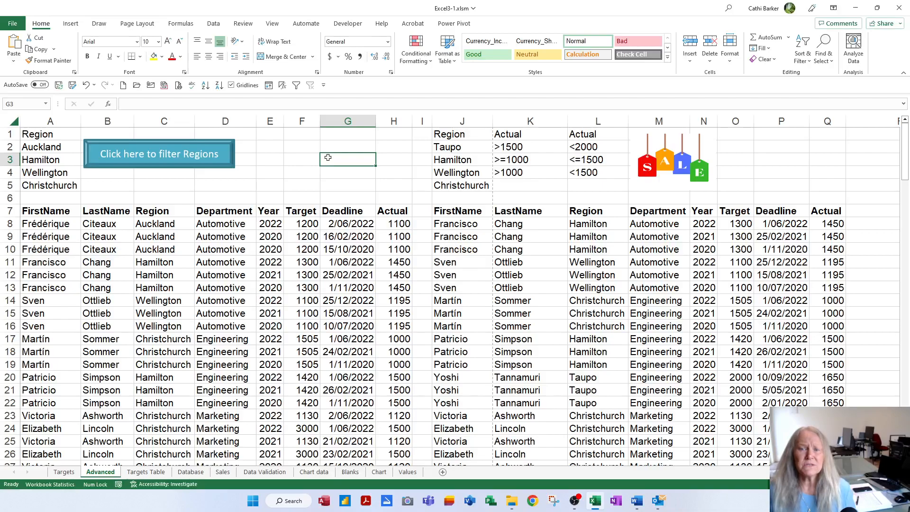
key(Up)
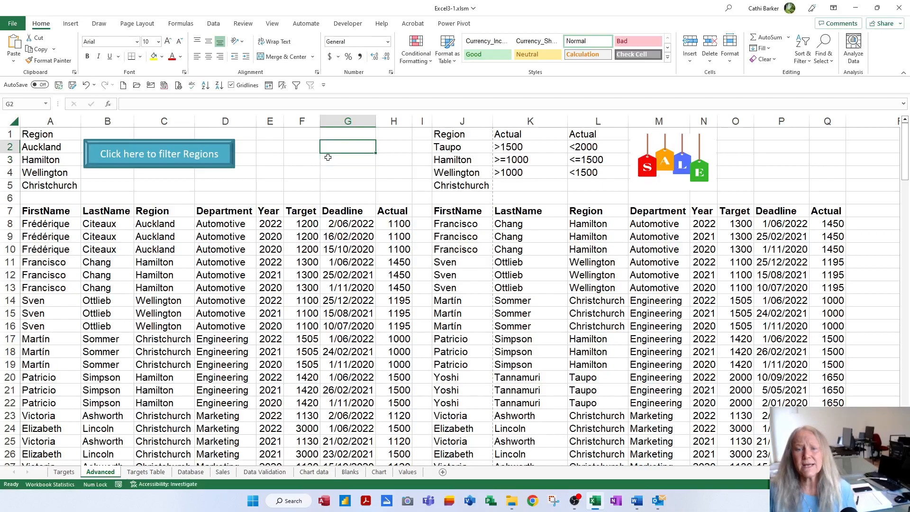
key(Left)
key(Left)
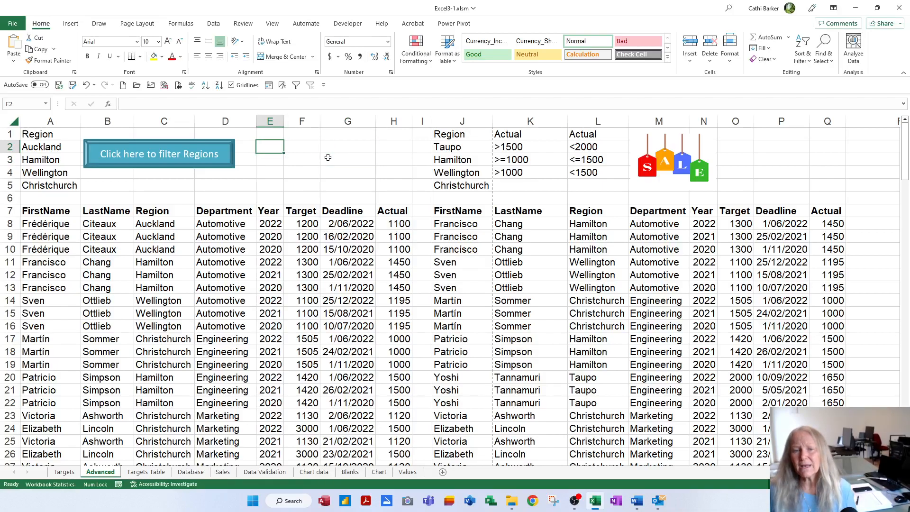
key(Caps_Lock)
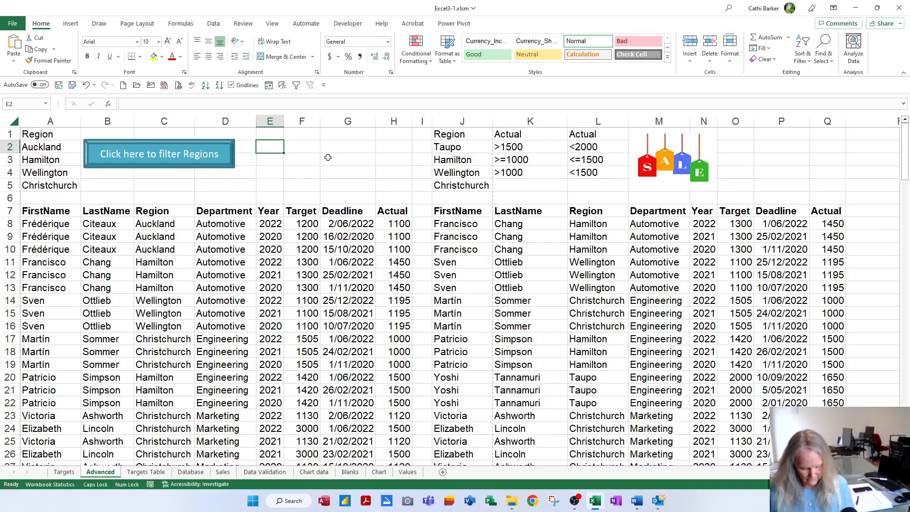
text(SUM)
key(Return)
text(AVERAGE)
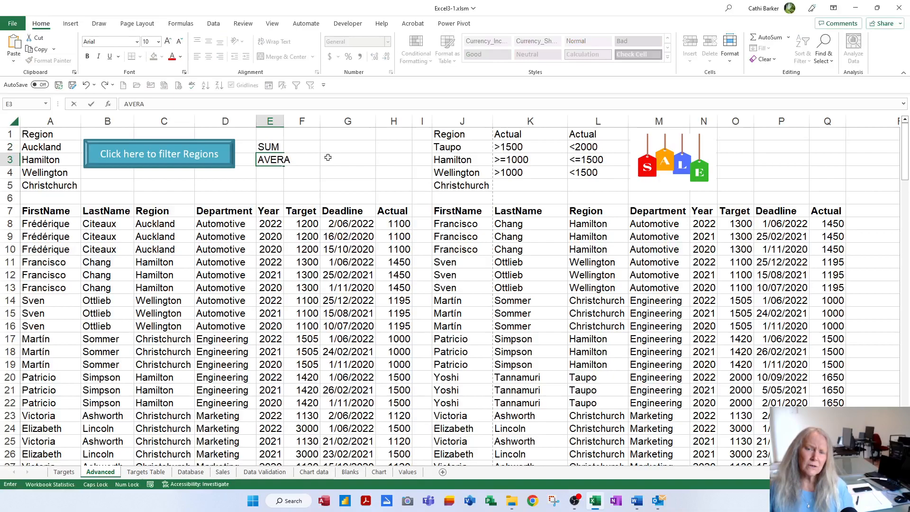
key(Return)
text(COUNT)
key(Return)
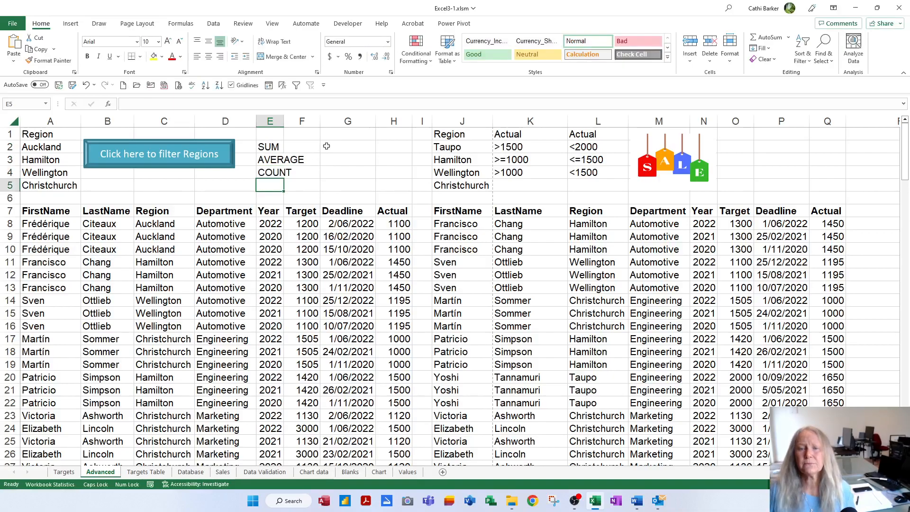
double_click(284, 122)
- Enter =SUM($H$8:$H$1048576) in F2 to total the Actual column down to the last sheet row with absolute references
click(336, 148)
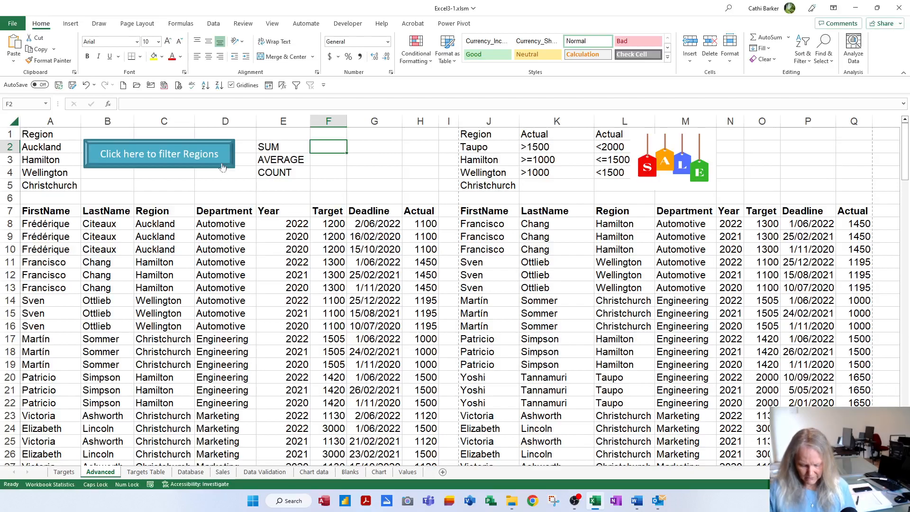
text(=SU)
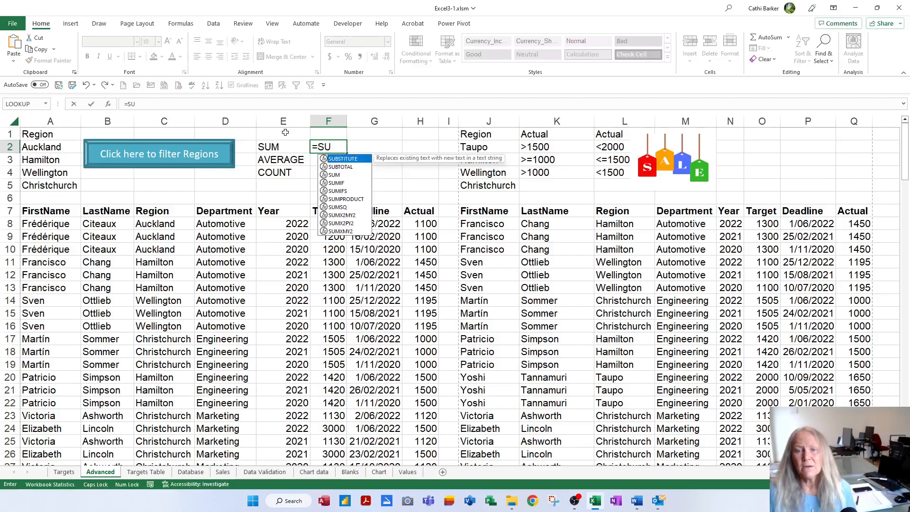
double_click(334, 175)
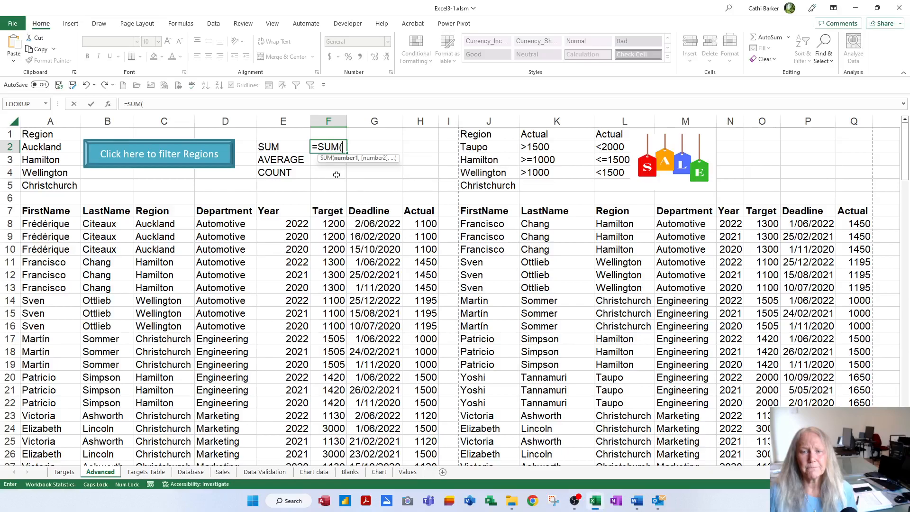
click(427, 223)
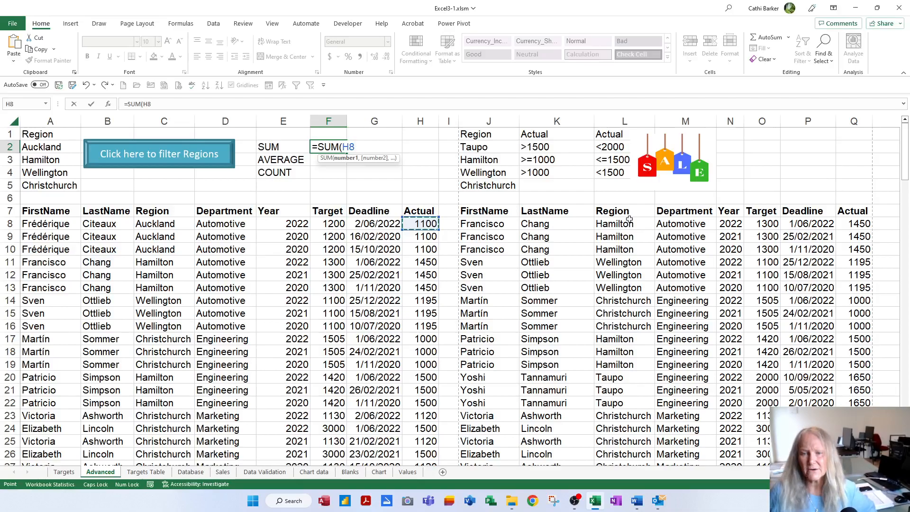
key(ctrl+shift+Down)
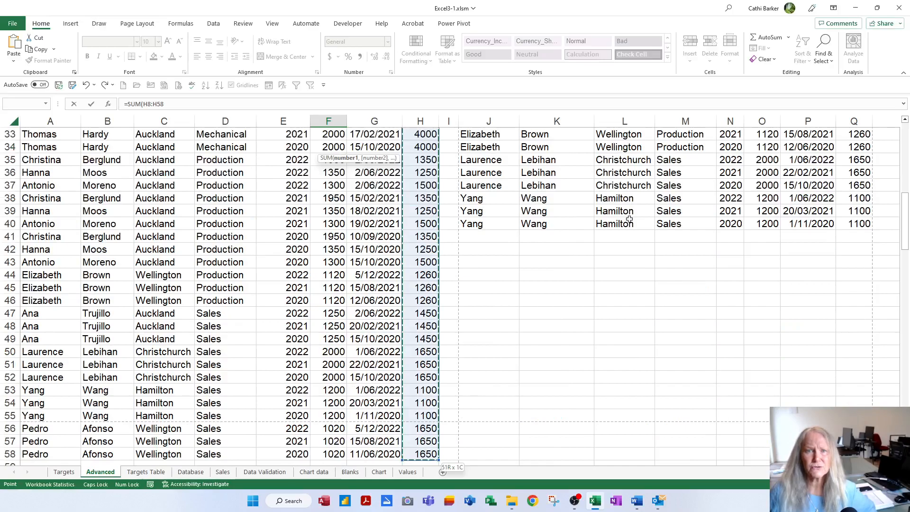
key(ctrl+shift+Down)
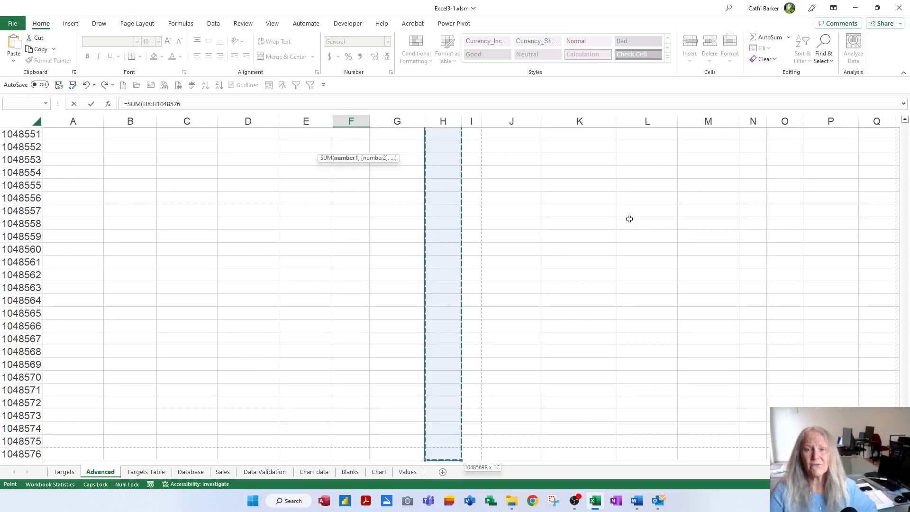
key(F4)
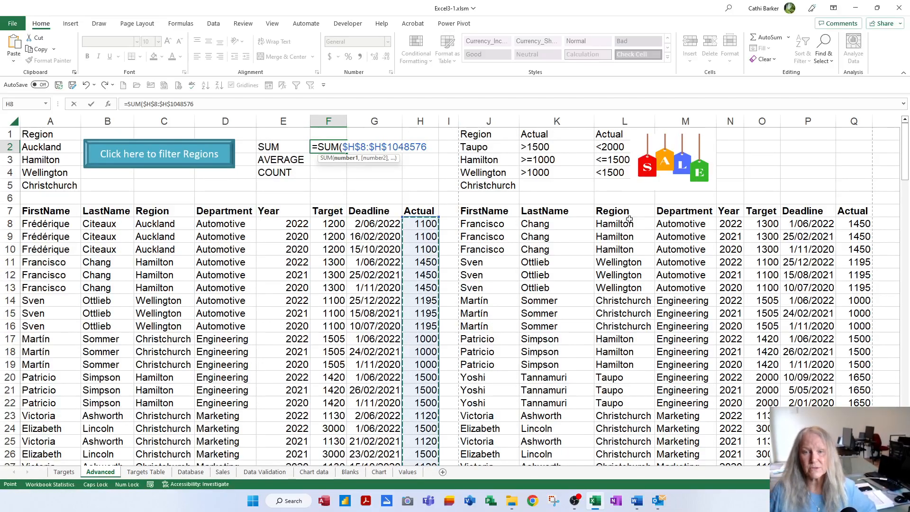
key(Return)
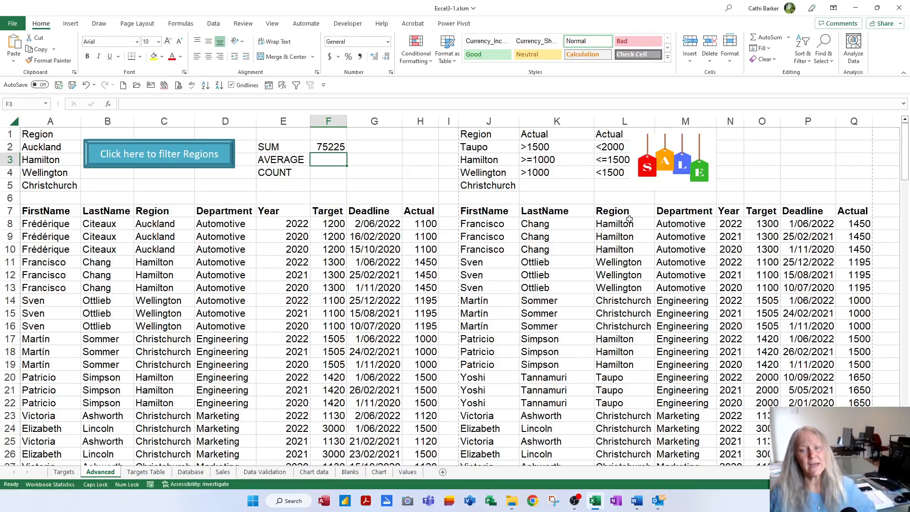
- Copy the SUM formula from F2 down to F3 and F4
double_click(331, 148)
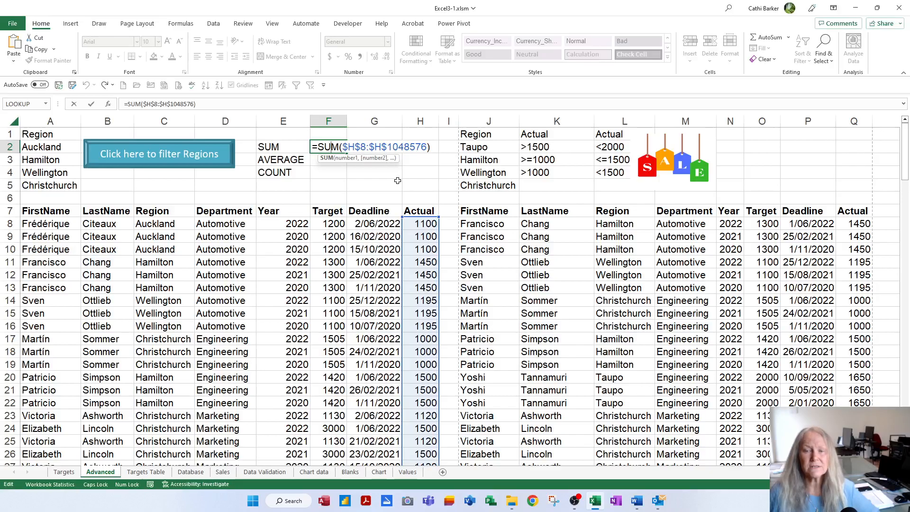
key(ctrl+Return)
drag(346, 153, 354, 179)
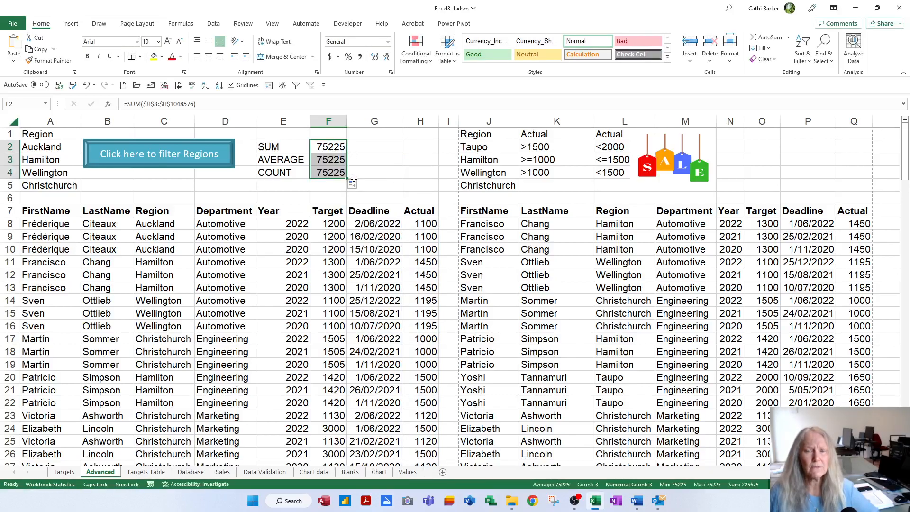
- Replace the function in F3's formula with AVERAGE, keeping the range $H$8:$H$1048576
double_click(335, 160)
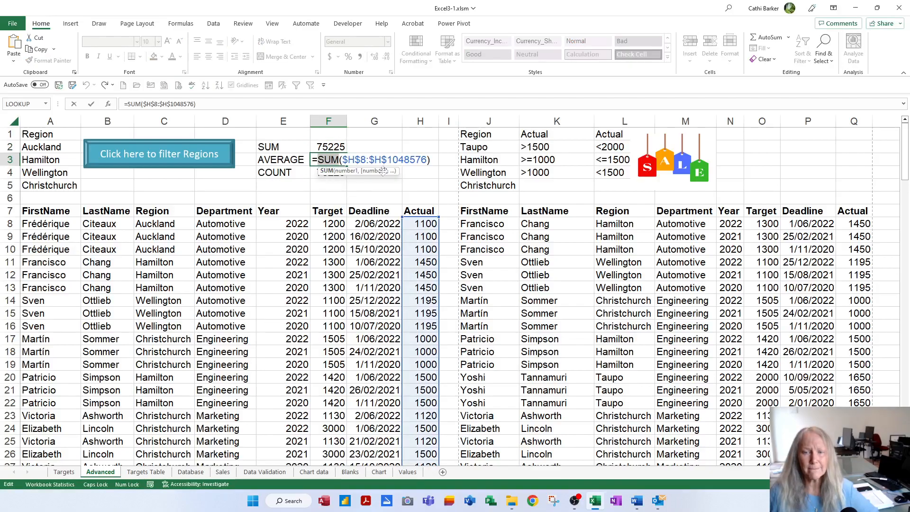
text(AV)
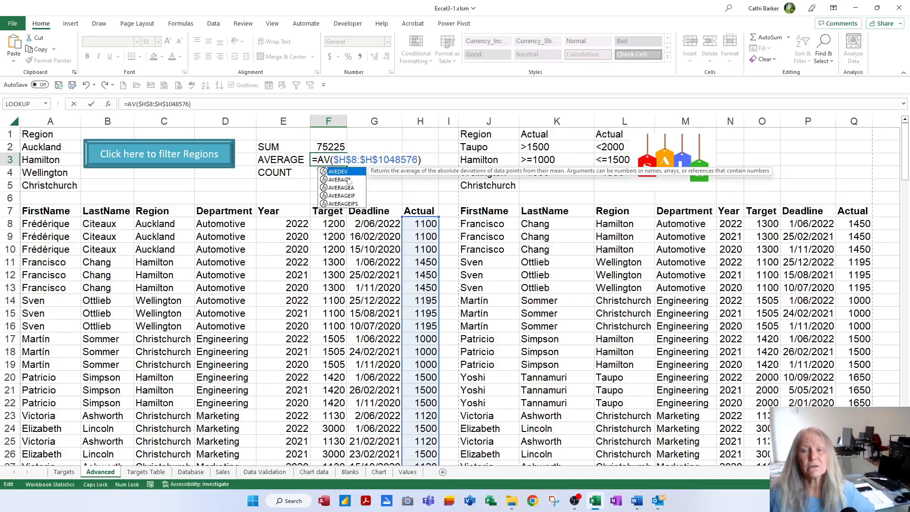
text(ERAGE)
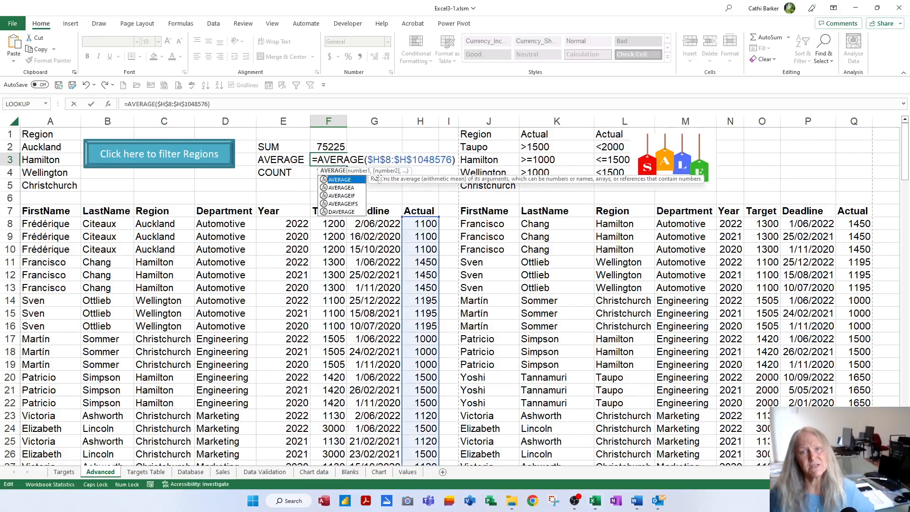
key(Return)
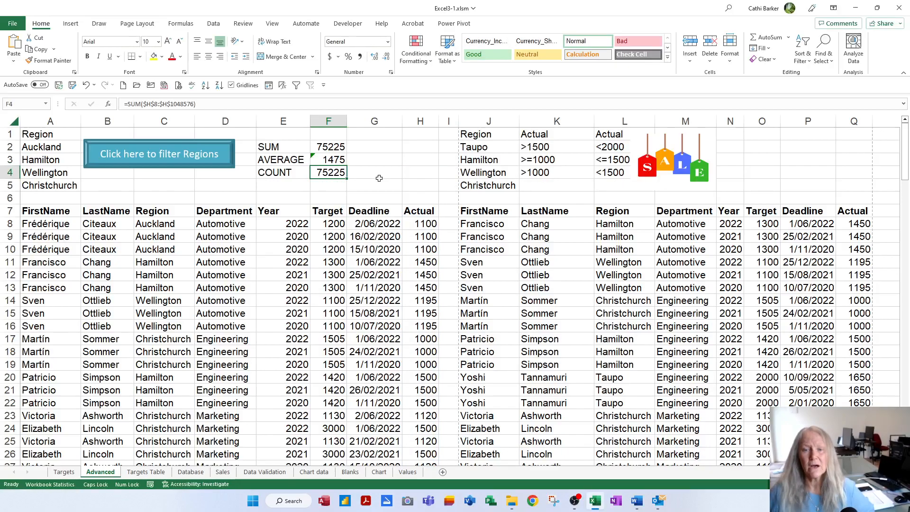
- Replace the function in F4's formula with COUNT, keeping the range $H$8:$H$1048576
double_click(327, 172)
double_click(327, 172)
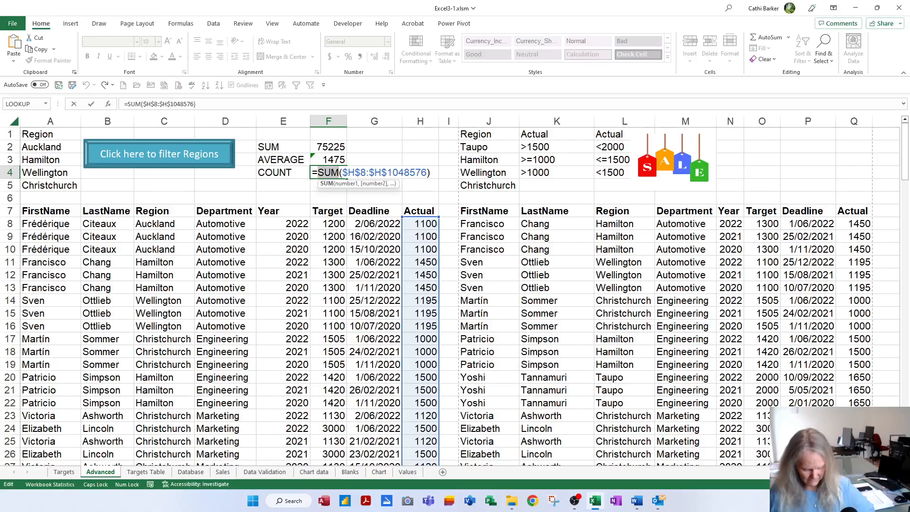
text(COU)
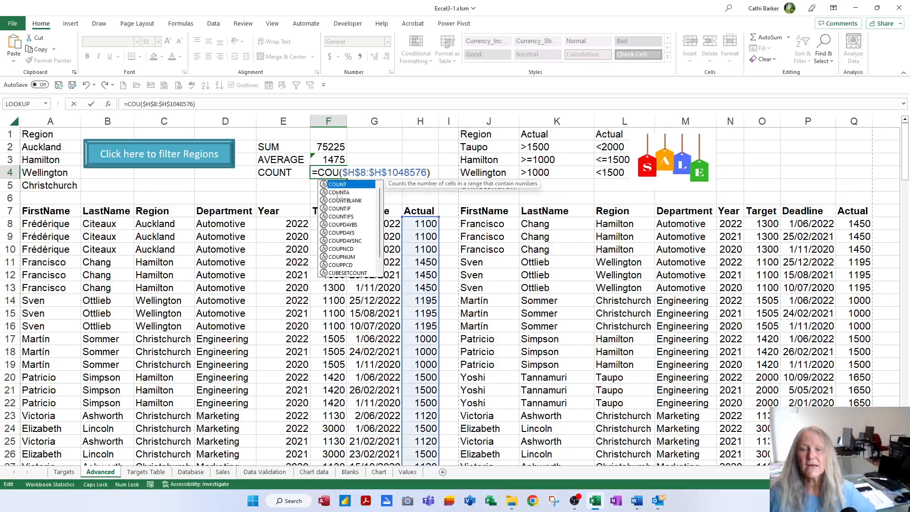
text(NT)
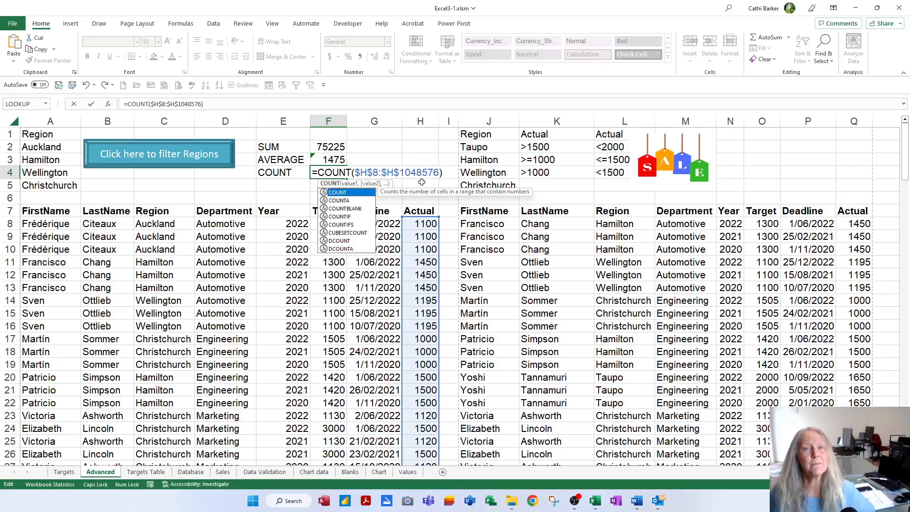
key(Return)
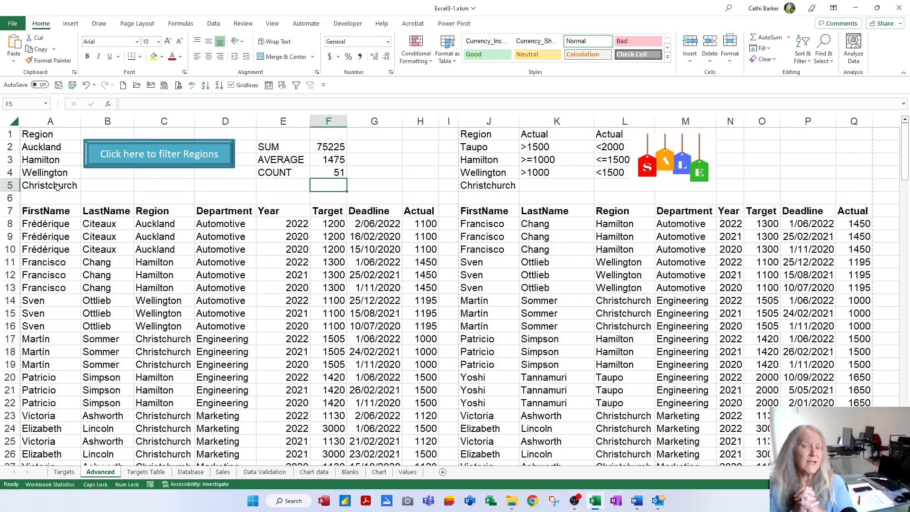
- Change the region criterion in A2 to Taupo and rerun the region filter macro
click(52, 146)
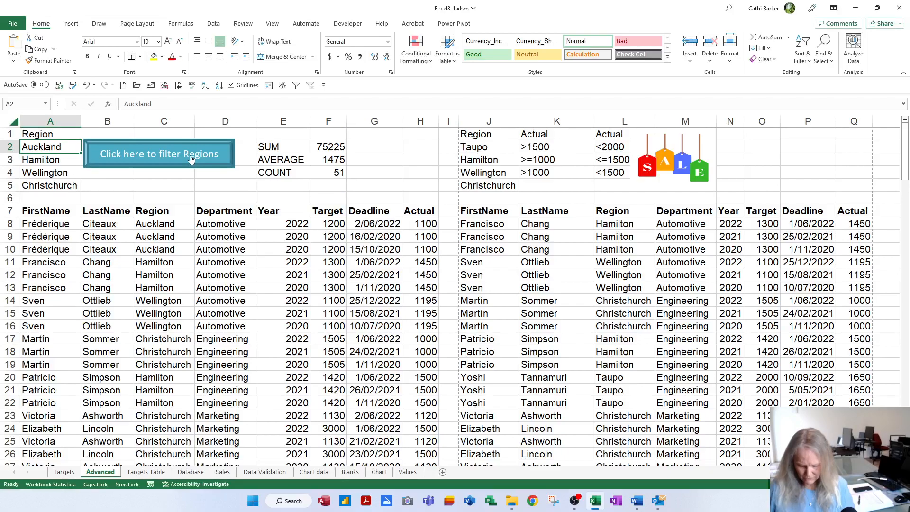
text(tAupo)
key(BackSpace)
key(BackSpace)
key(BackSpace)
key(BackSpace)
key(BackSpace)
key(Caps_Lock)
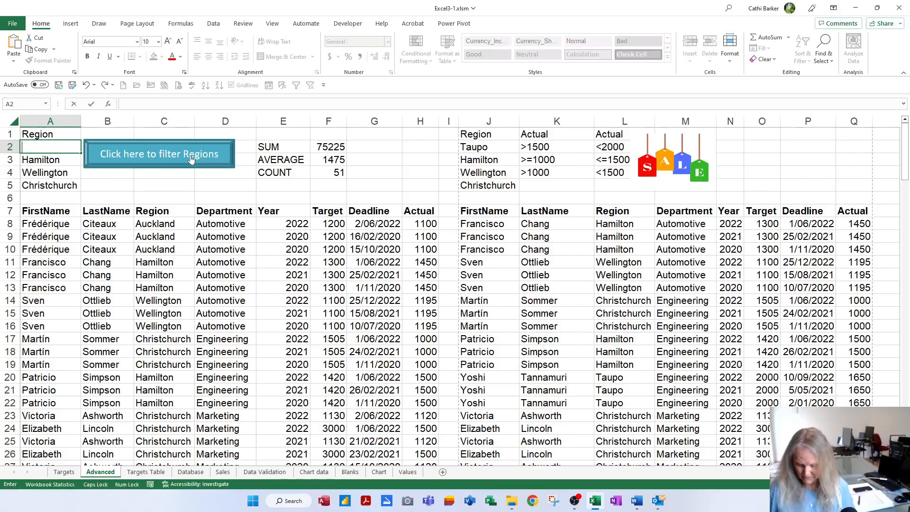
key(Caps_Lock)
text(Taupo)
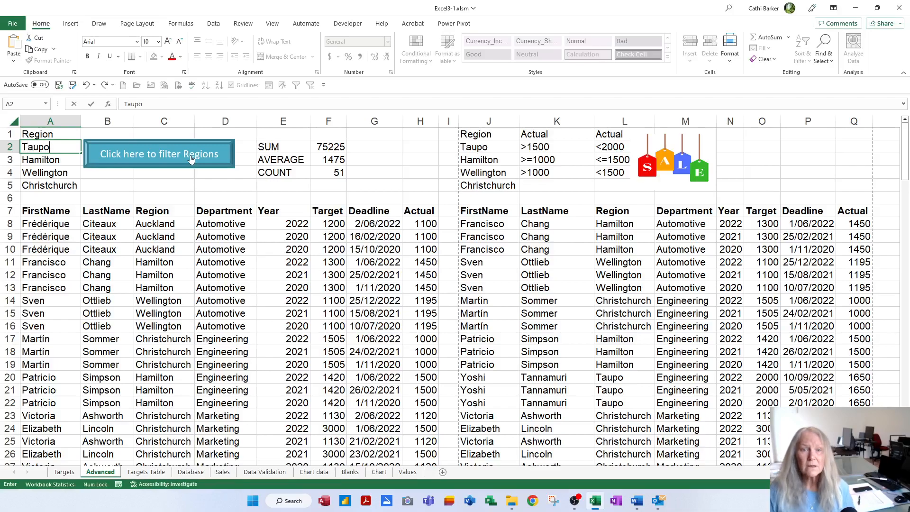
key(Return)
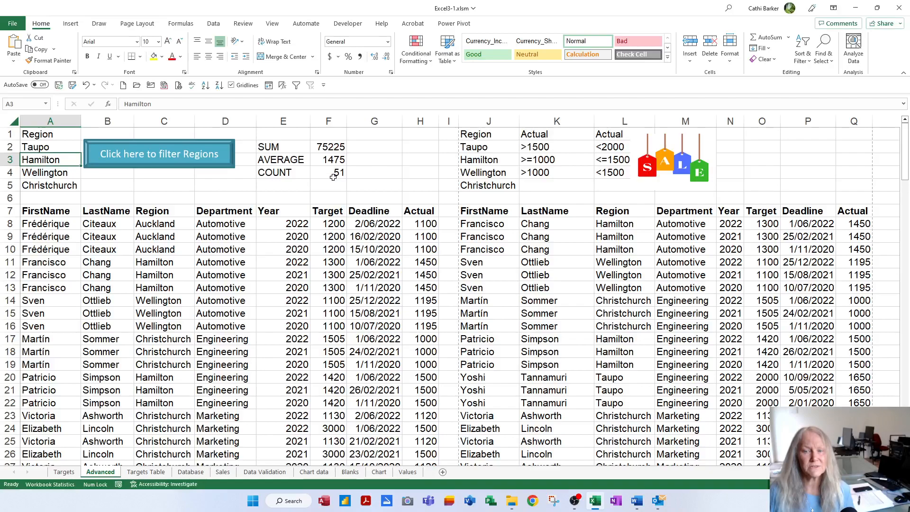
click(191, 162)
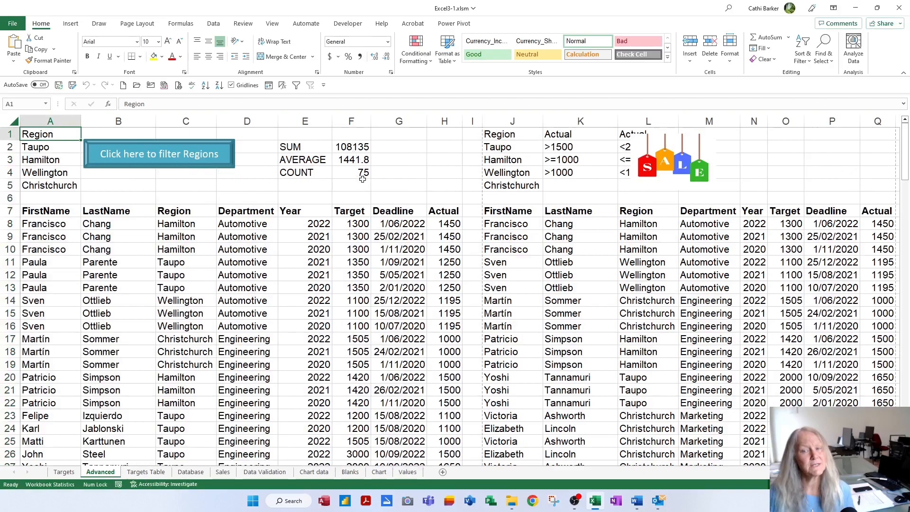
- Format the sum and average results in F2:F3 with the accounting dollar format
drag(356, 148, 356, 161)
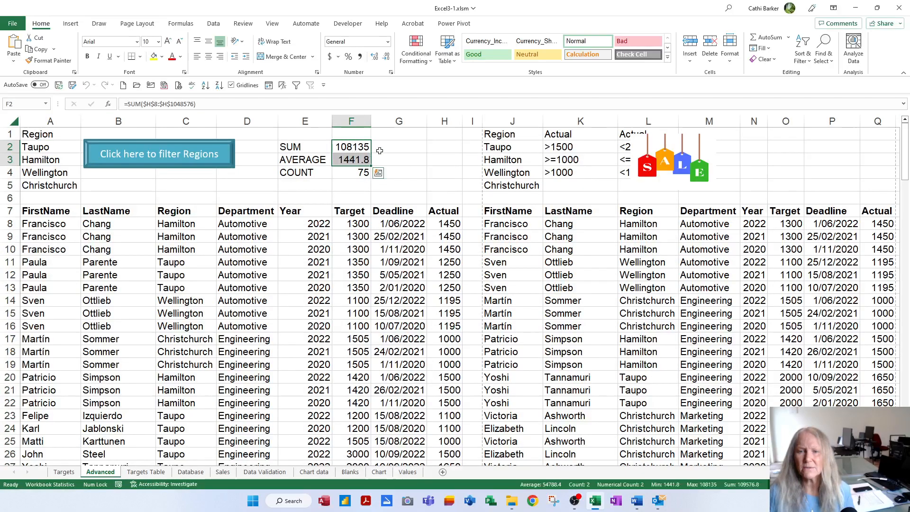
click(330, 57)
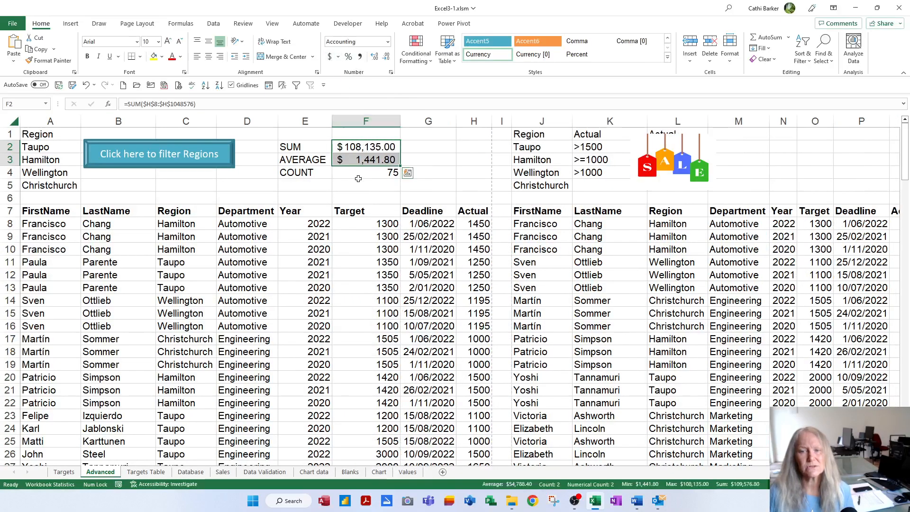
- Enter a DSUM formula in G2 using the named ranges TargetList as database, Actual as field and Crit1 as criteria
click(436, 152)
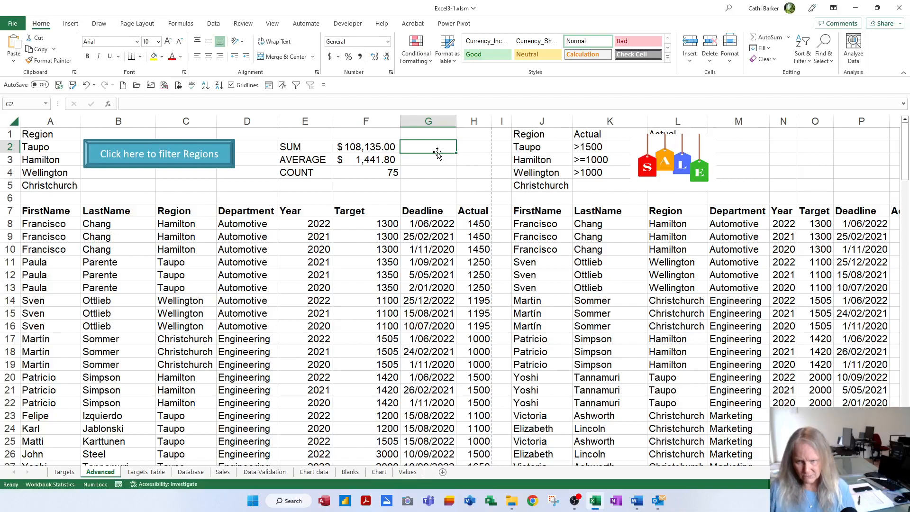
text(=ds)
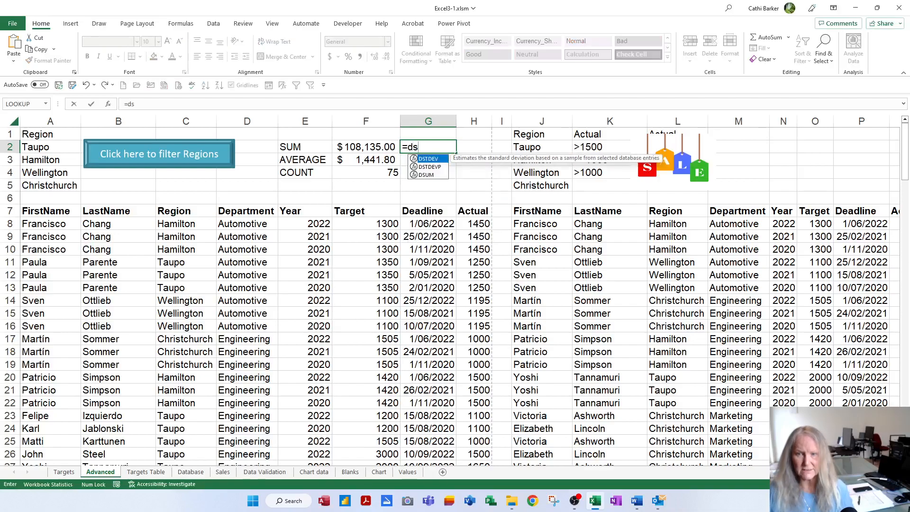
double_click(425, 175)
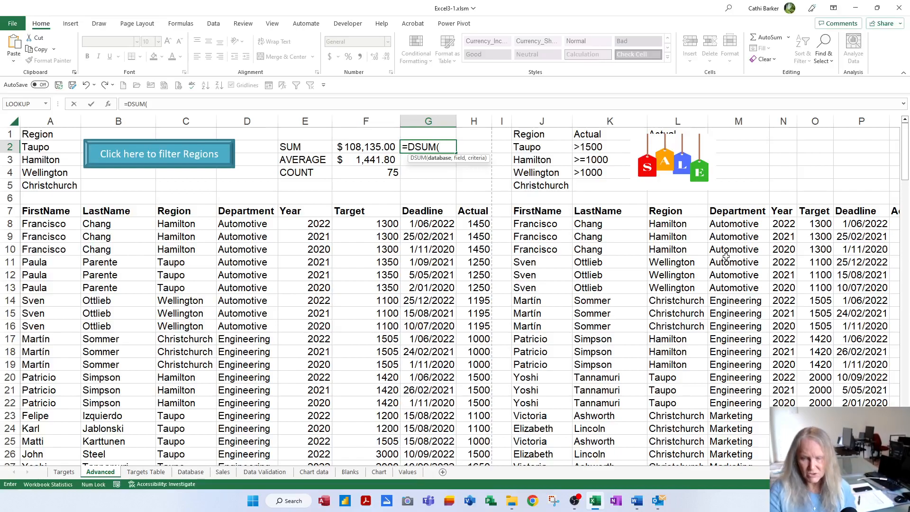
key(F3)
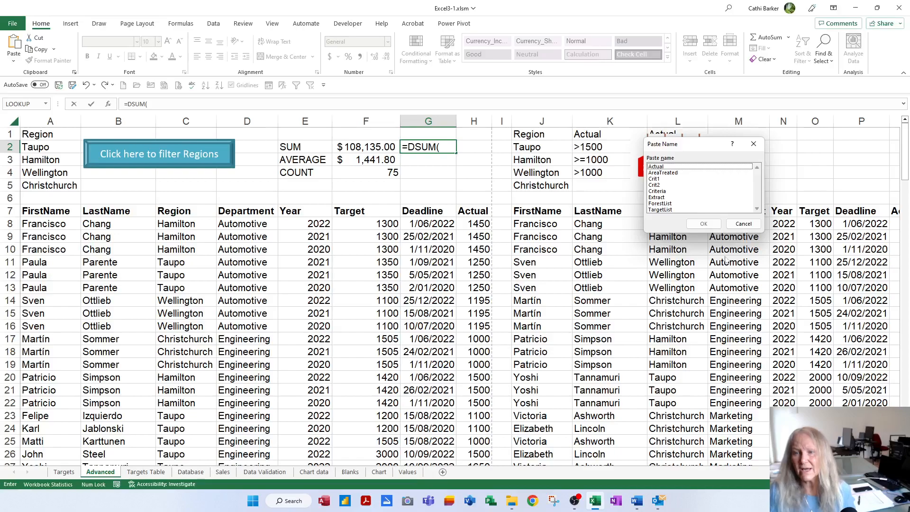
double_click(658, 210)
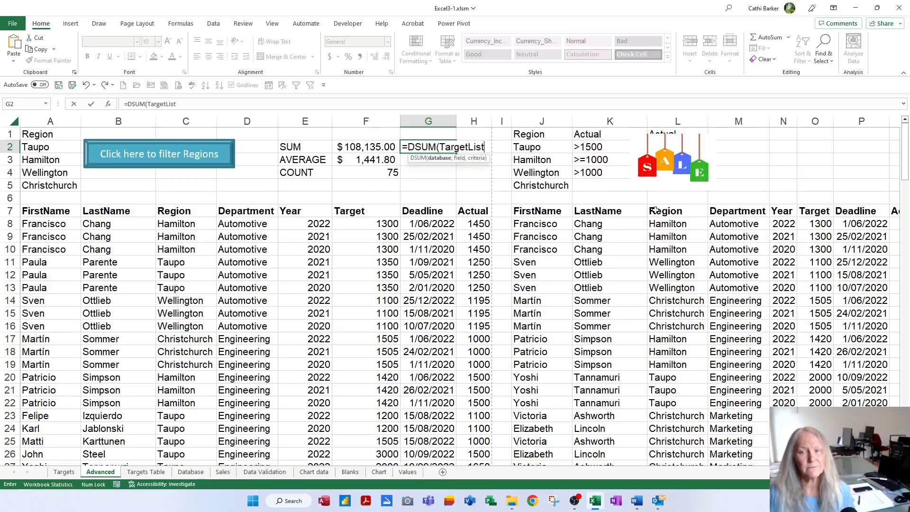
text(,)
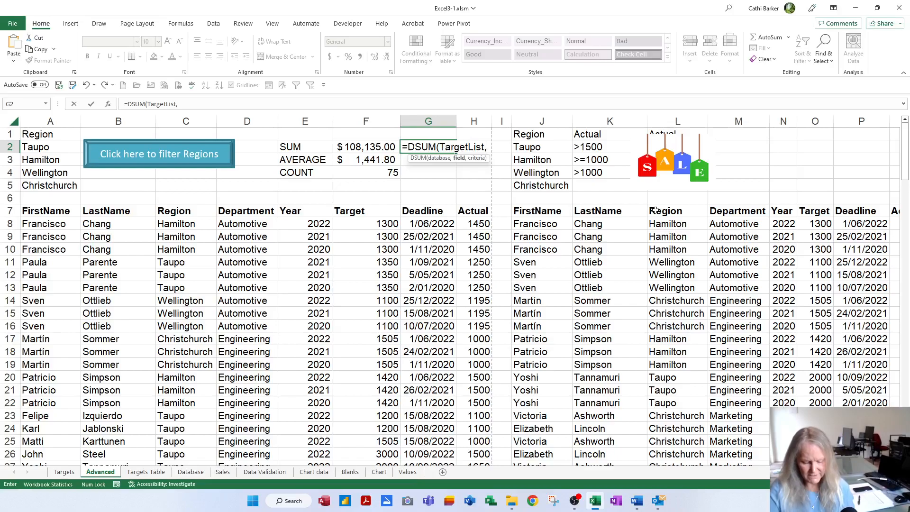
key(F3)
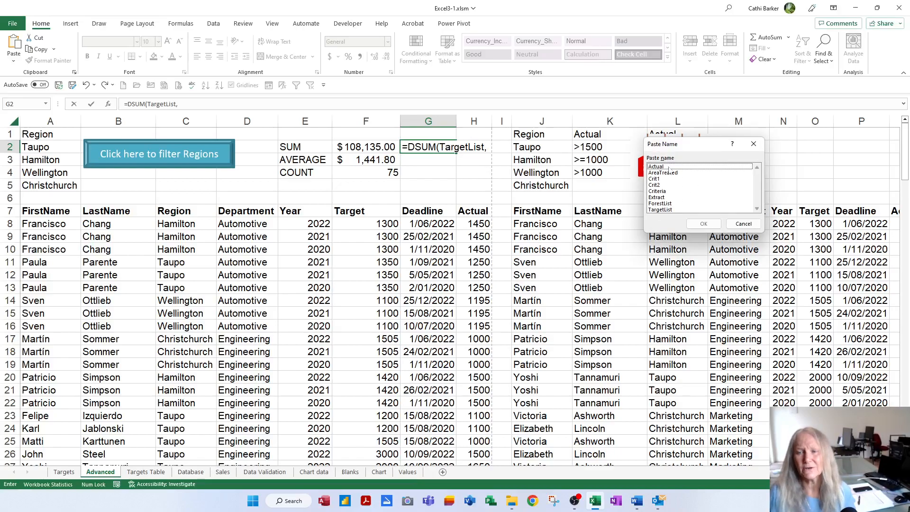
double_click(668, 166)
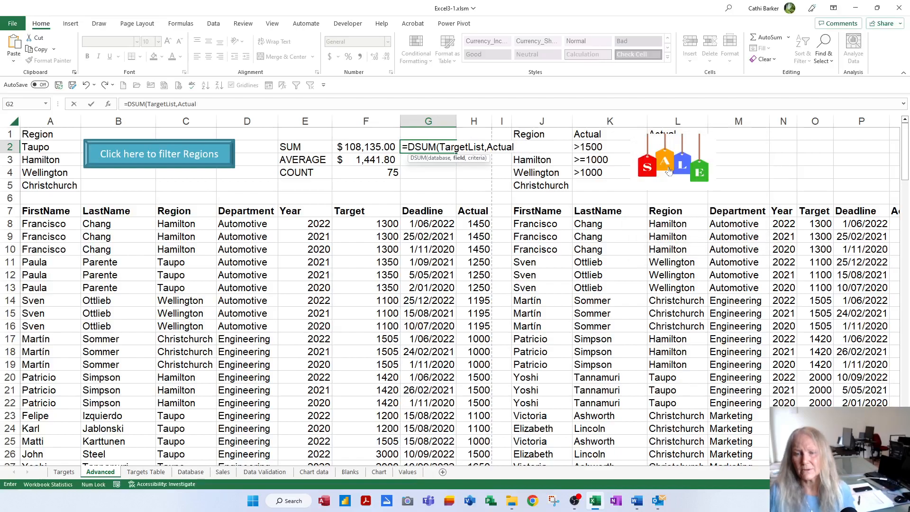
text(,)
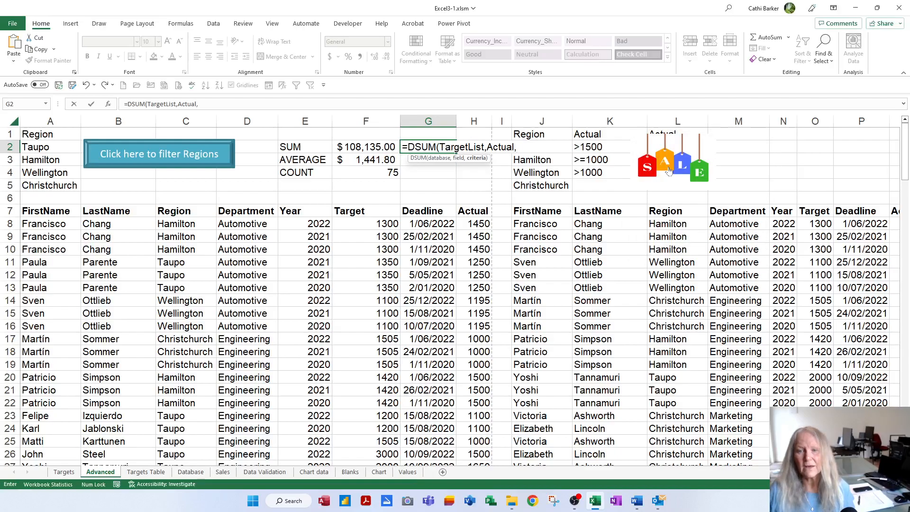
key(F3)
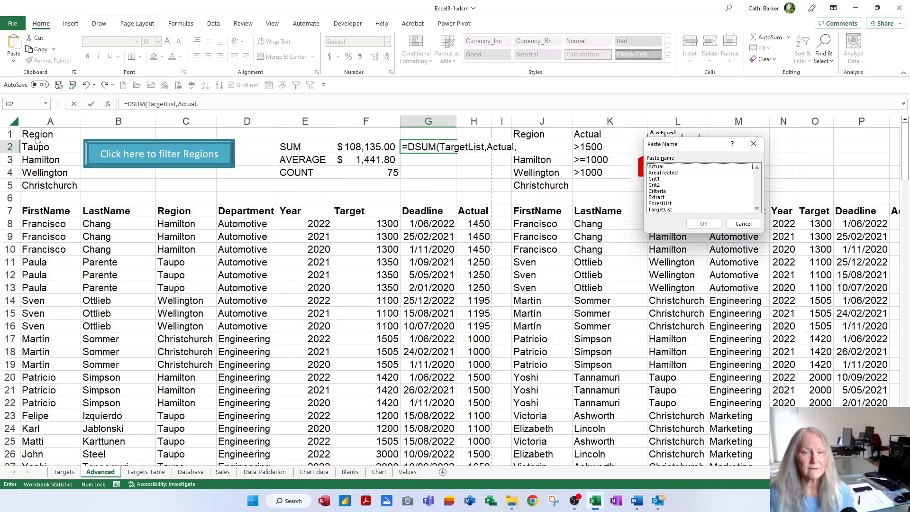
click(656, 179)
double_click(656, 179)
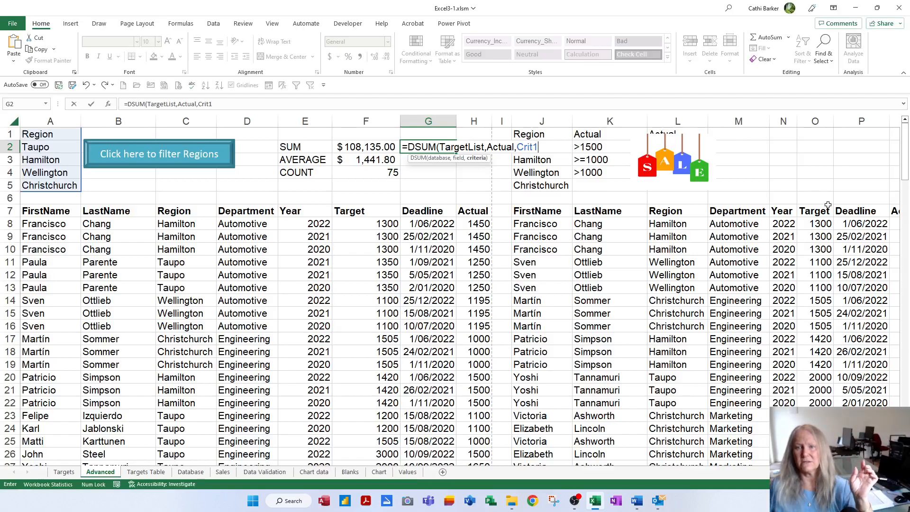
key(Return)
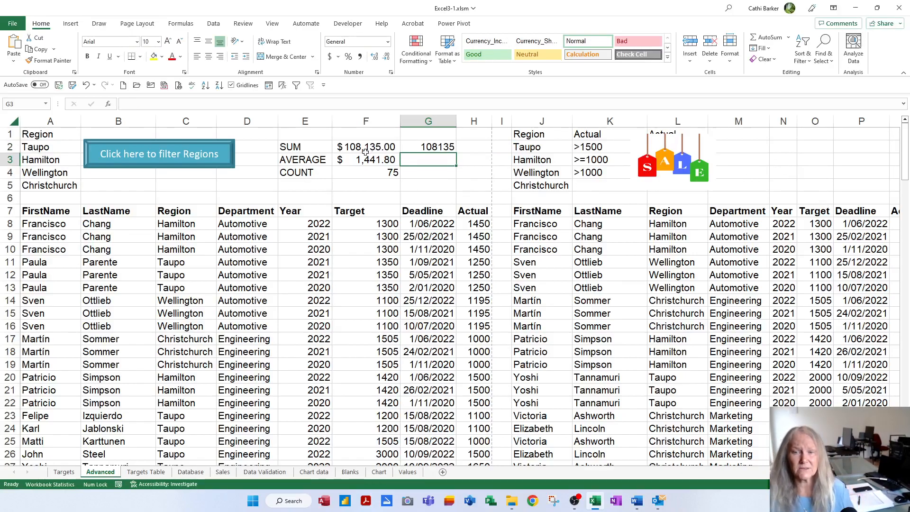
- Fill the DSUM formula from G2 down to G4 and replace the function in G3 with DAVERAGE
click(441, 147)
drag(455, 153, 454, 178)
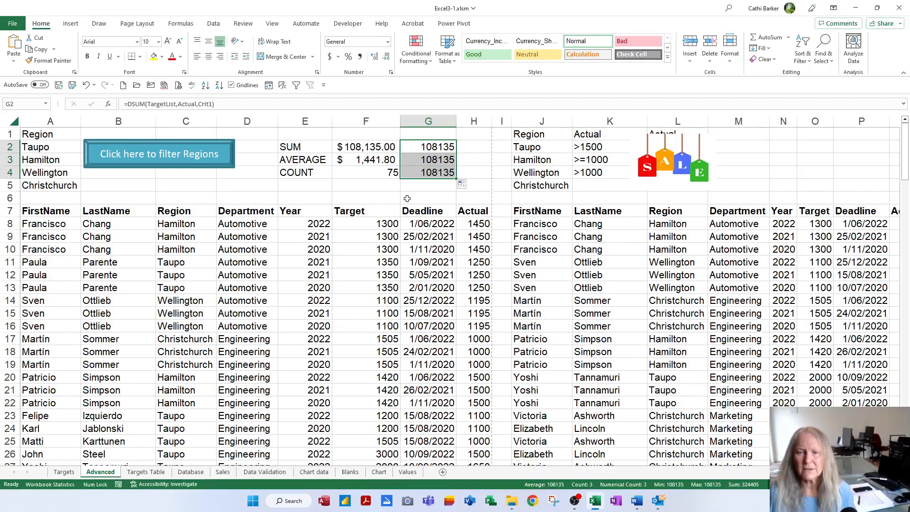
click(432, 161)
double_click(432, 161)
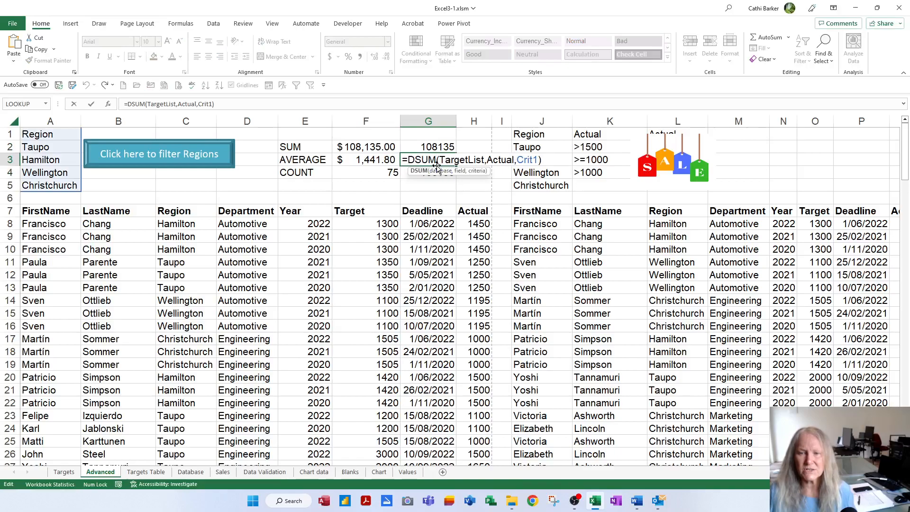
key(BackSpace)
key(BackSpace)
key(BackSpace)
text(av)
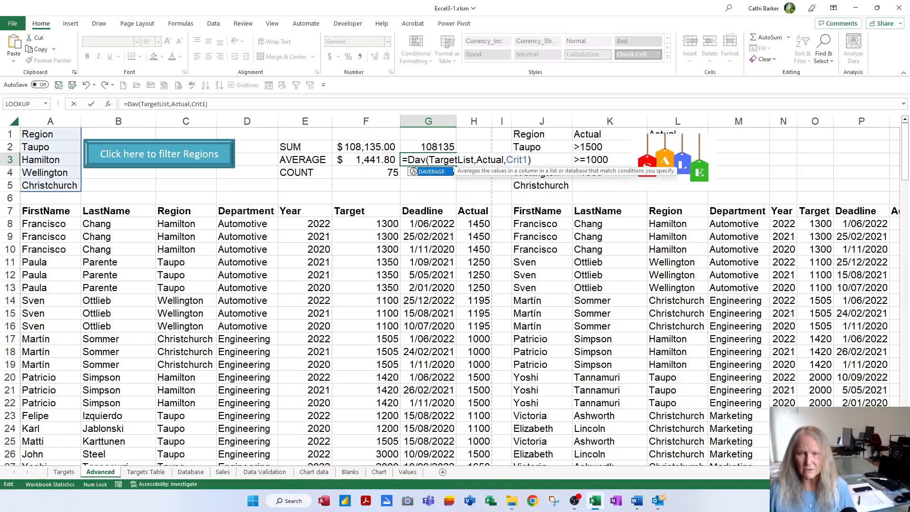
double_click(436, 171)
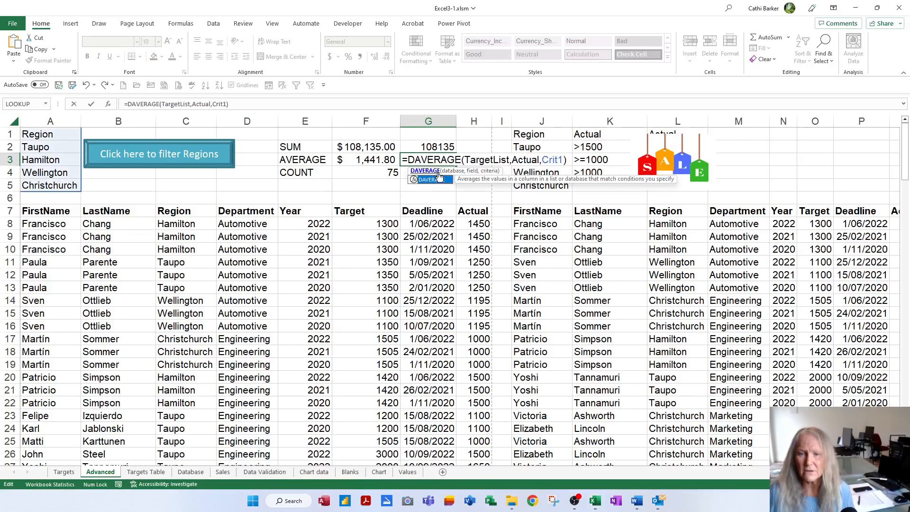
key(Return)
- Replace the function in G4's formula with DCOUNT, keeping the arguments TargetList, Actual and Crit1
double_click(436, 172)
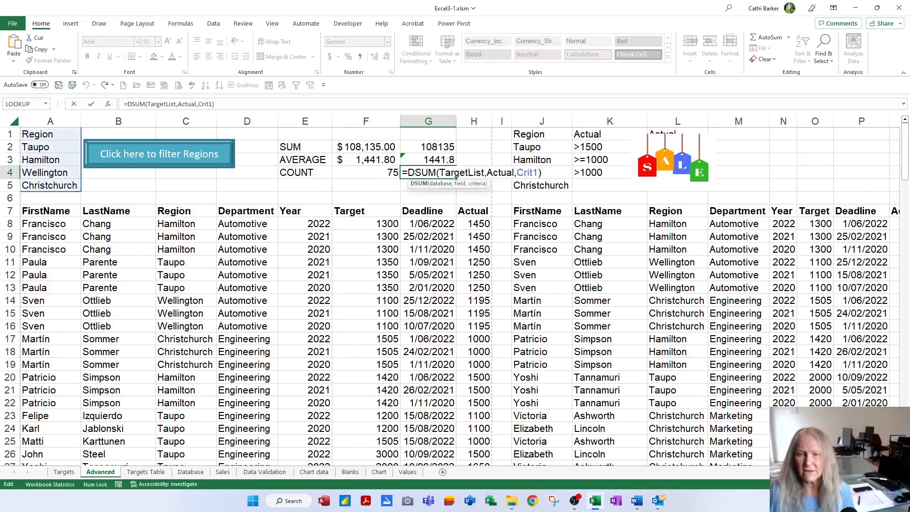
key(BackSpace)
key(BackSpace)
key(BackSpace)
text(cou)
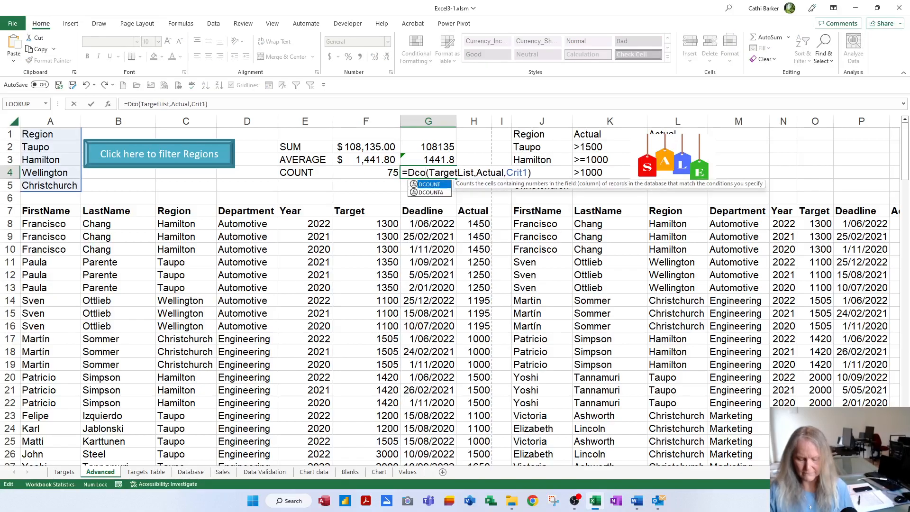
double_click(430, 184)
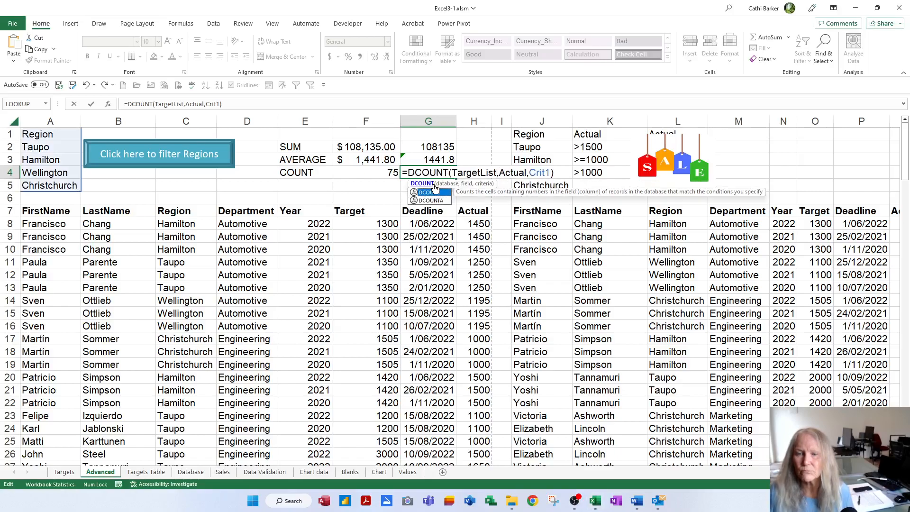
key(Return)
- Format the database sum and average results in G2:G3 as currency with two decimals
drag(430, 149, 431, 160)
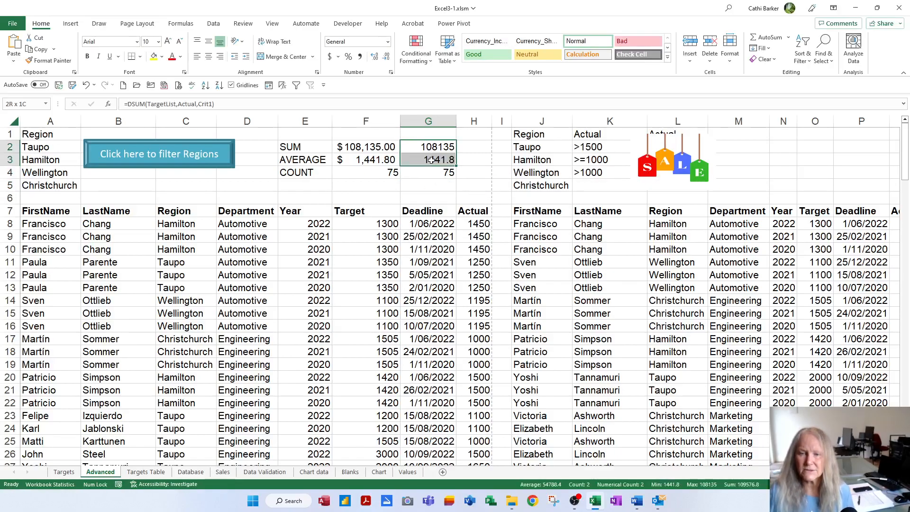
key(ctrl+shift+4)
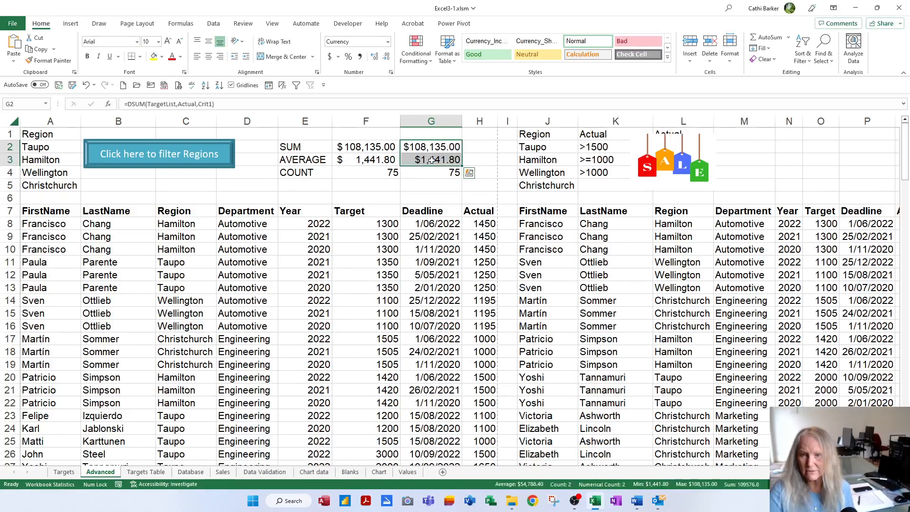
click(441, 178)
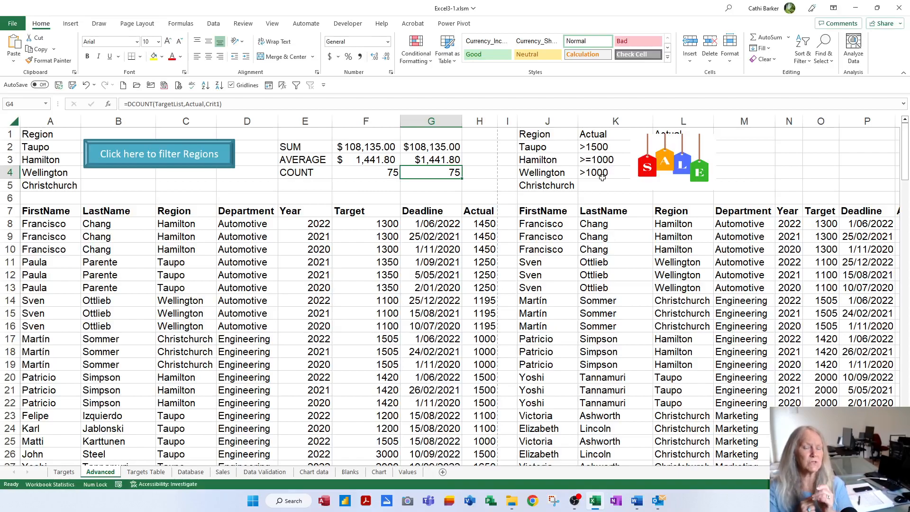
- Change the region criterion in A2 to Auckland
click(50, 147)
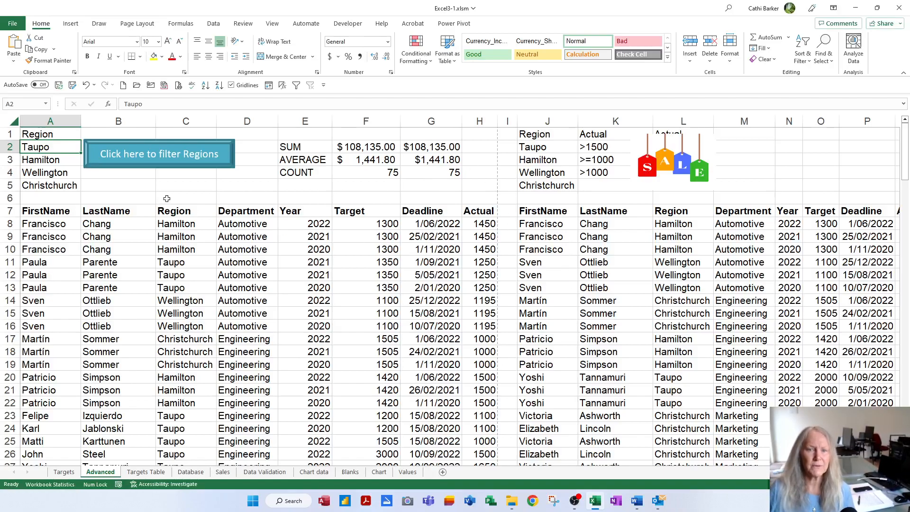
text(Auckland)
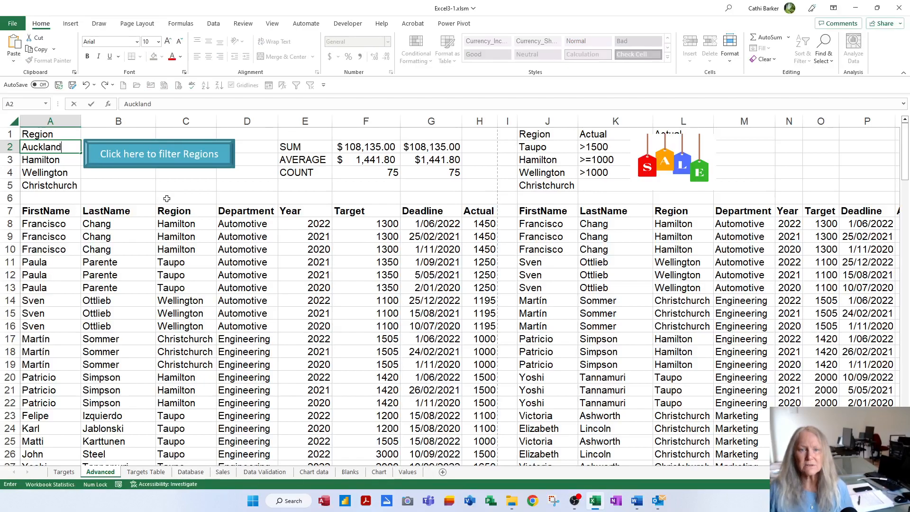
key(Return)
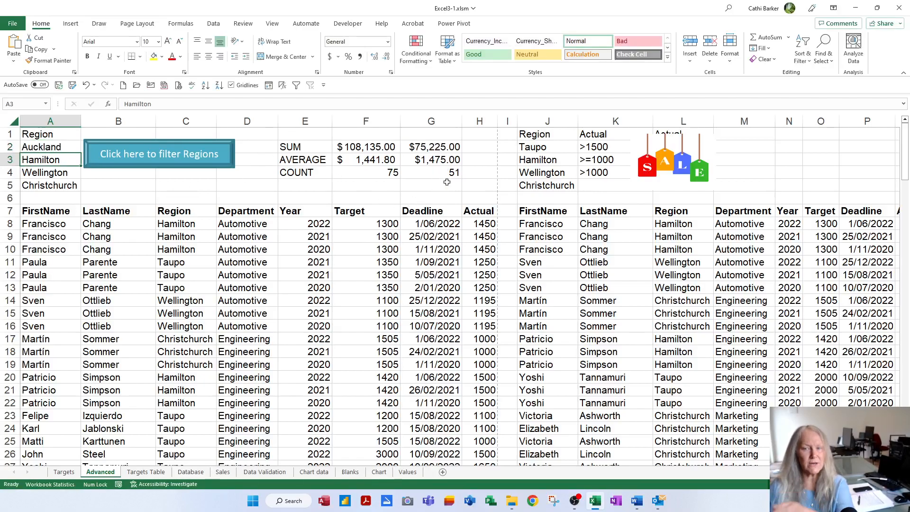
- Review the database formulas in G2:G4 and rerun the region filter macro for the current criteria
click(435, 149)
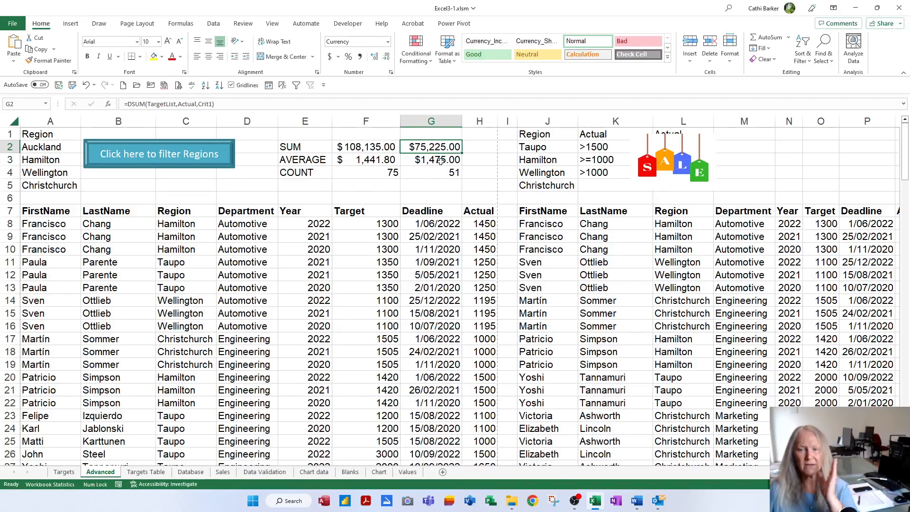
click(440, 161)
click(441, 173)
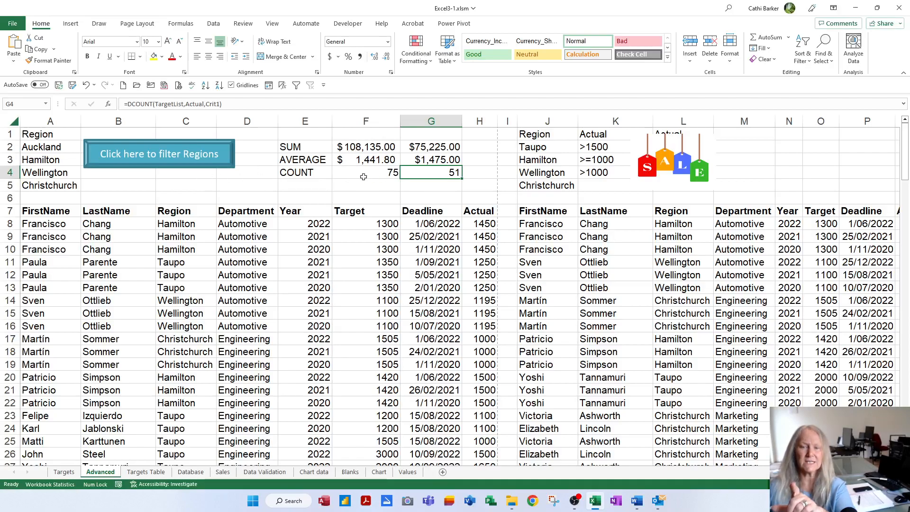
click(180, 164)
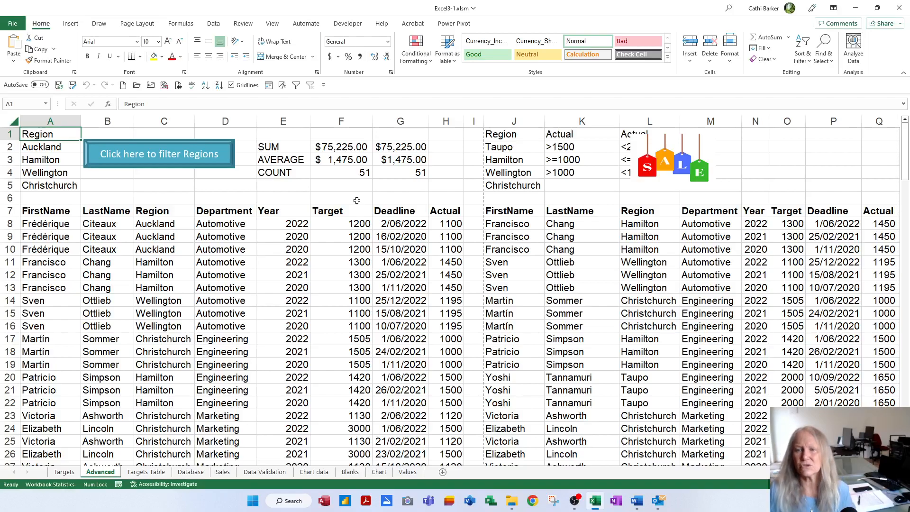
- Move the SALE picture off the second Actual criteria column so it sits over columns M and N
right_click(679, 187)
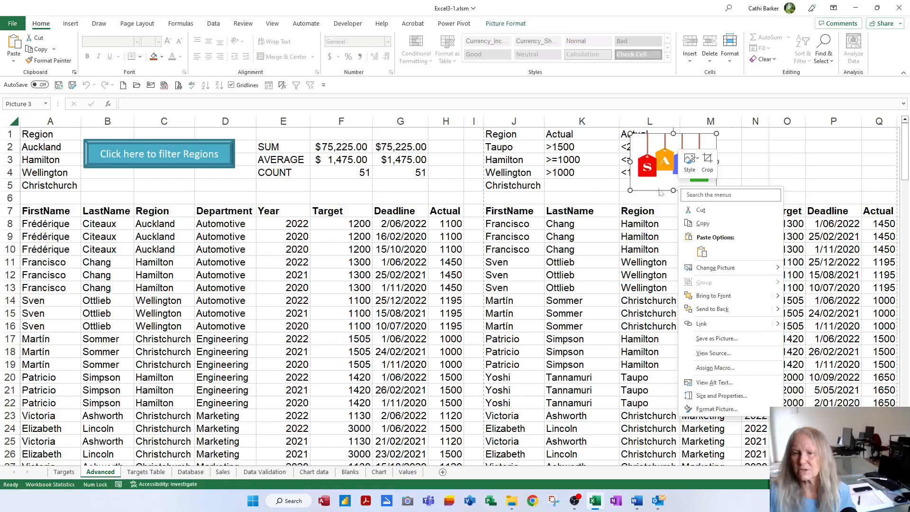
click(661, 191)
drag(653, 191, 711, 194)
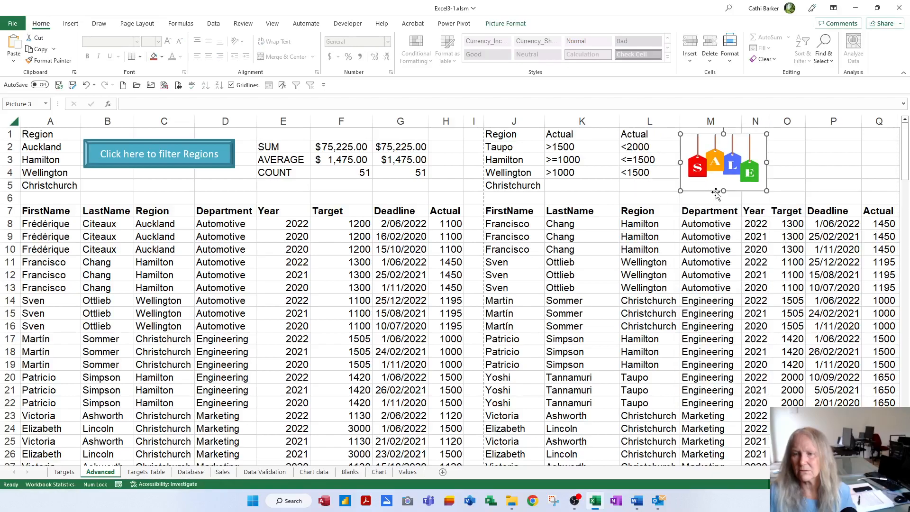
- Start an IF formula in H2 that tests whether the sum in F2 equals the database sum in G2
click(449, 147)
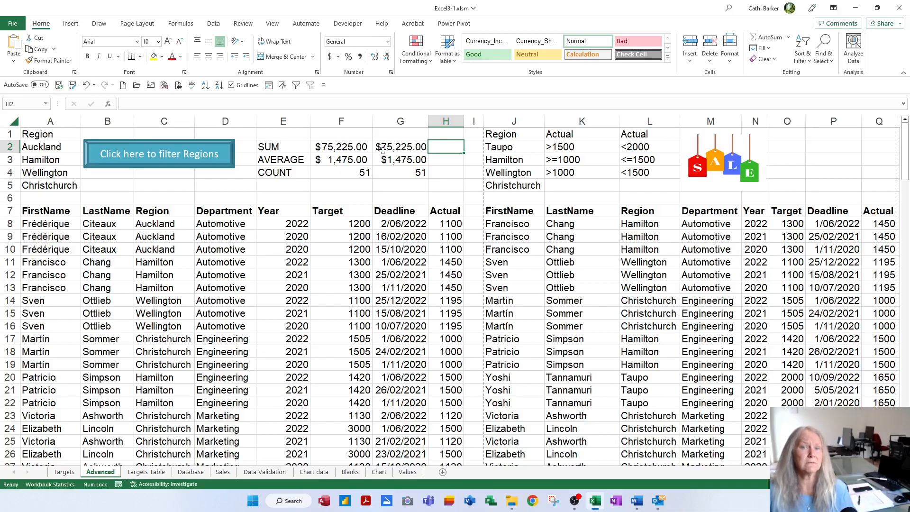
text(=i)
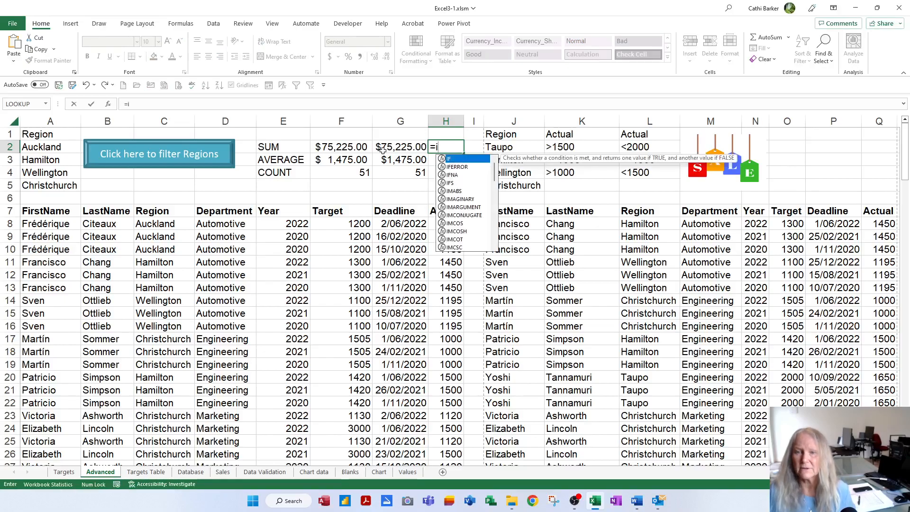
key(Tab)
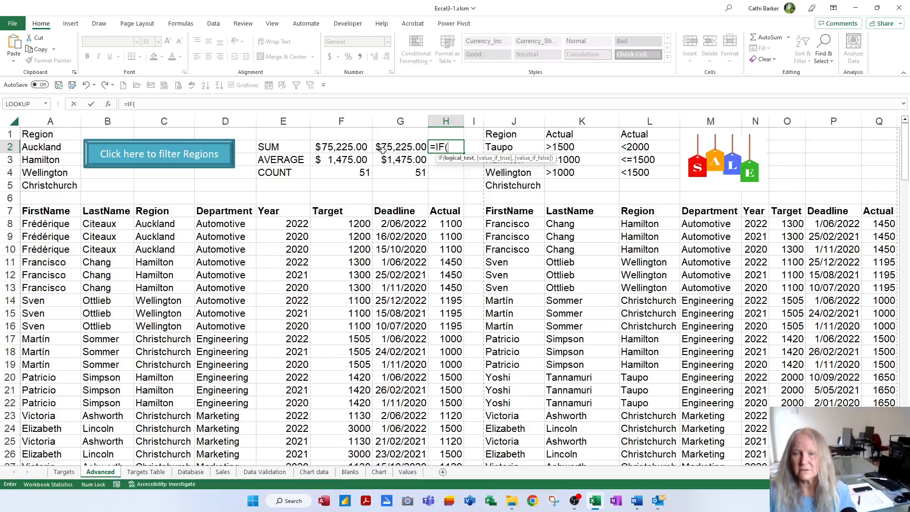
click(335, 149)
text(=)
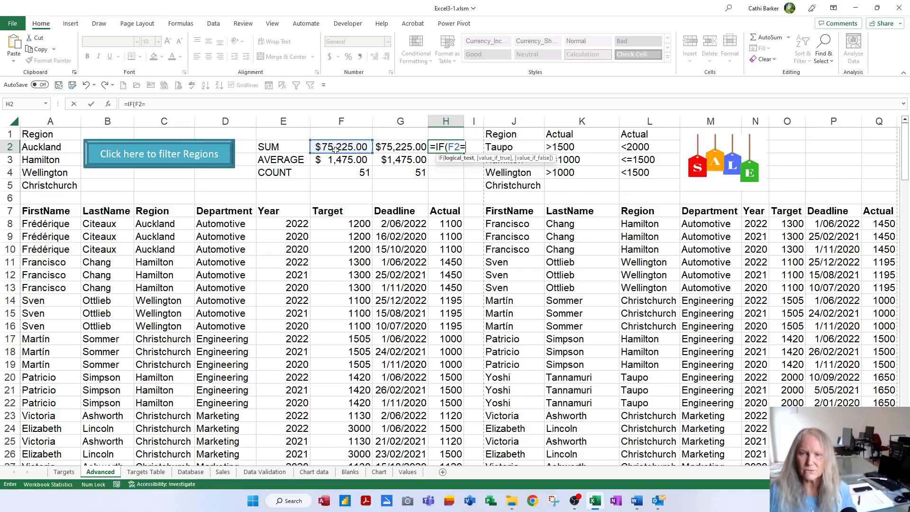
click(402, 148)
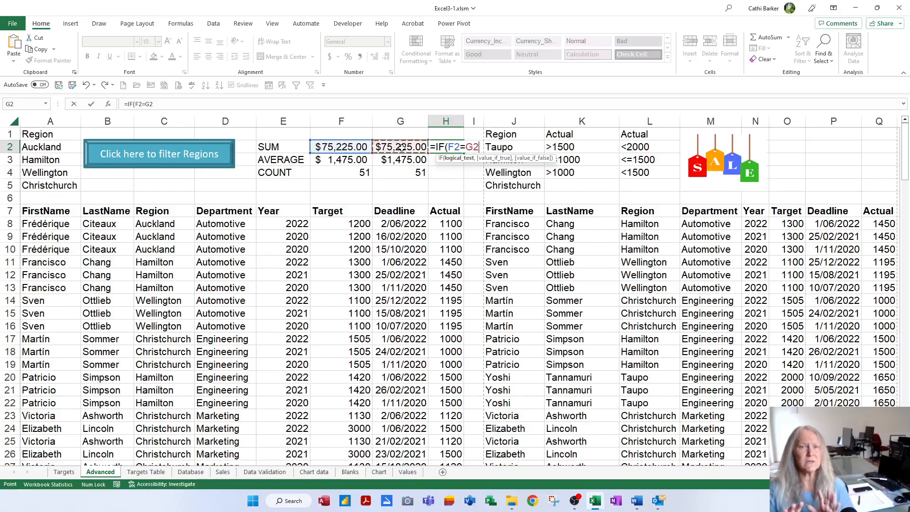
text(,)
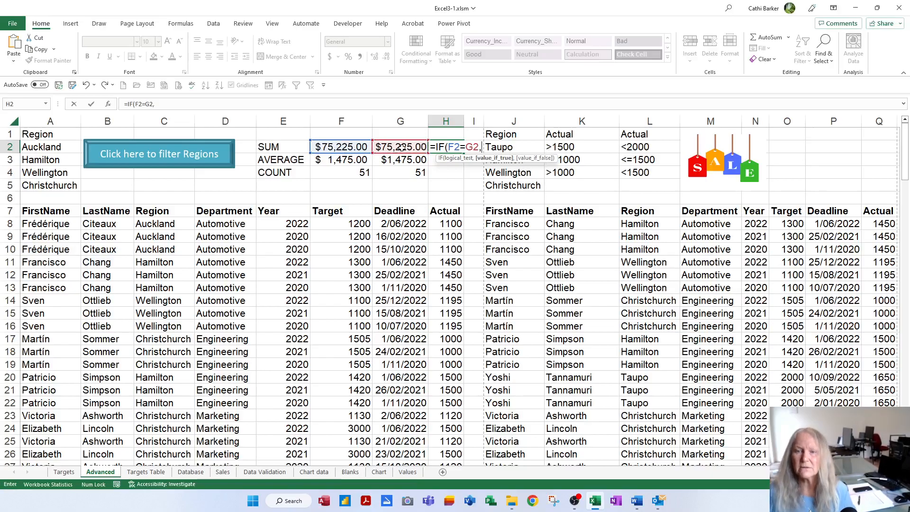
- Complete the H2 IF formula to return "OK" when true and "Click the button!" when false
text(")
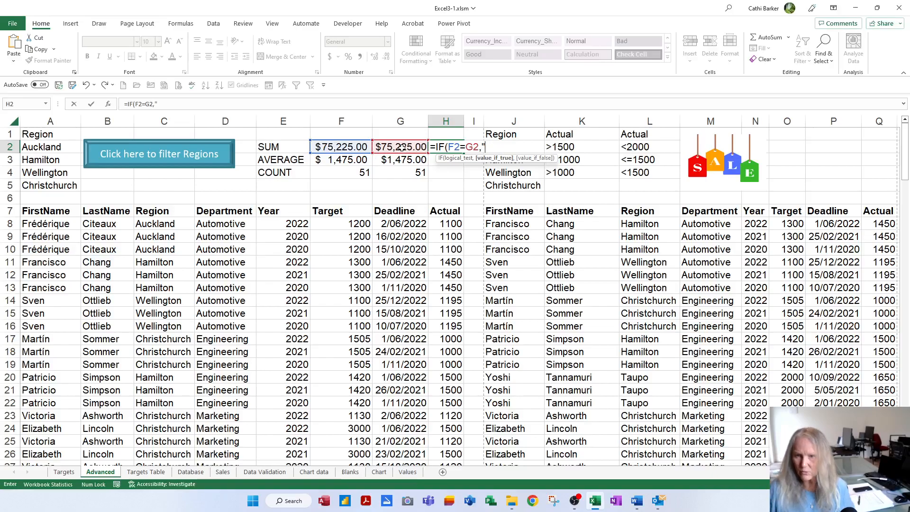
text(OK)
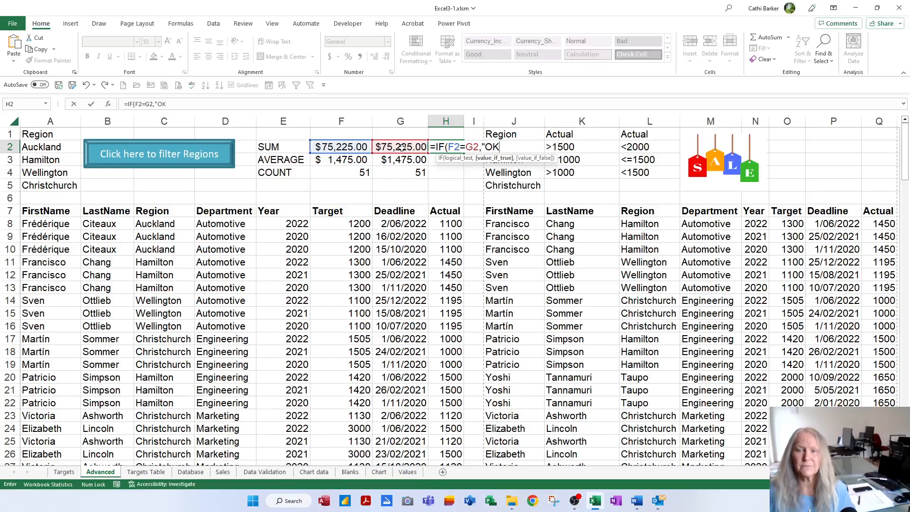
text(")
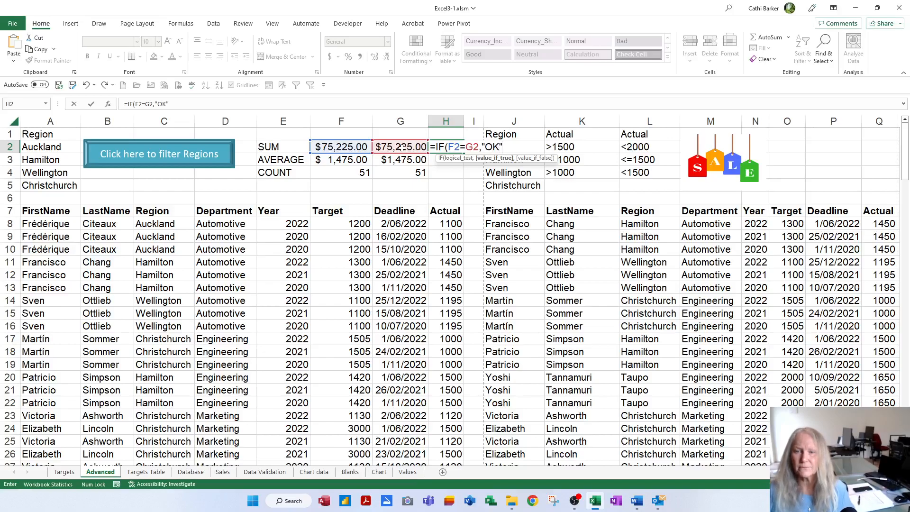
text(,)
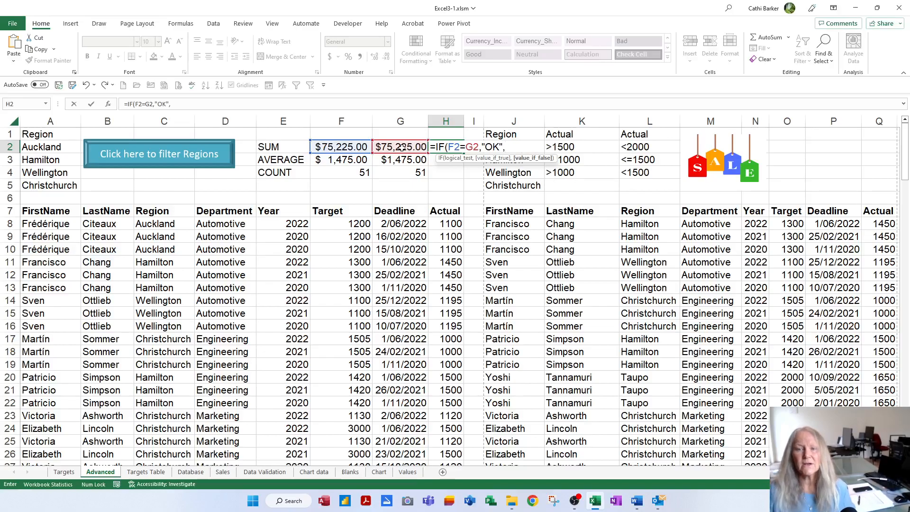
text(")
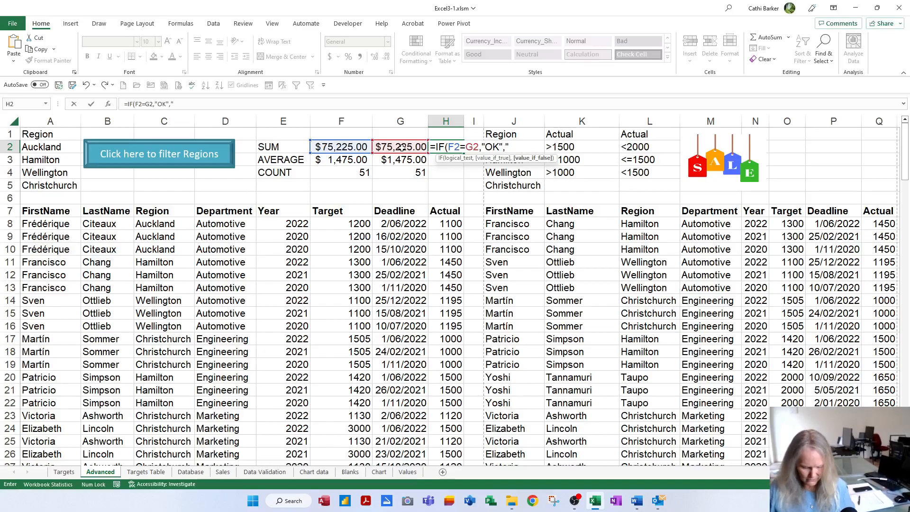
text(Click the button!")
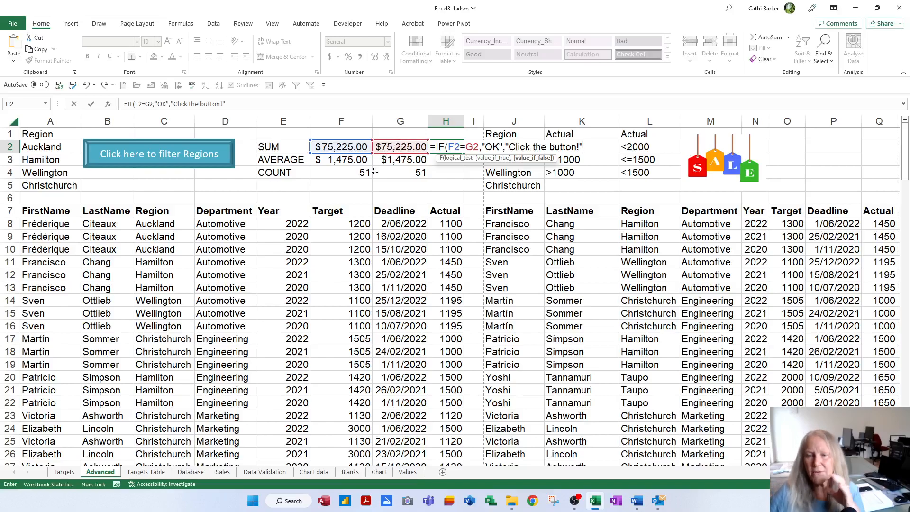
click(464, 148)
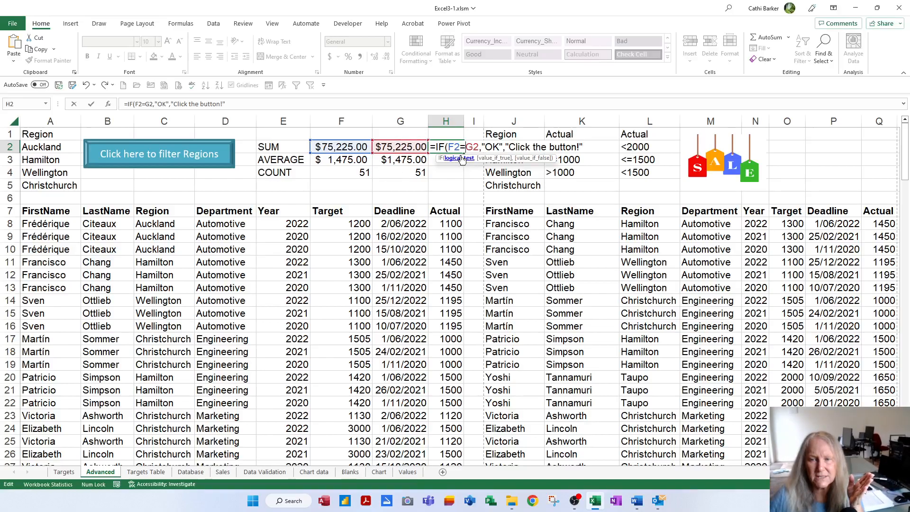
click(492, 147)
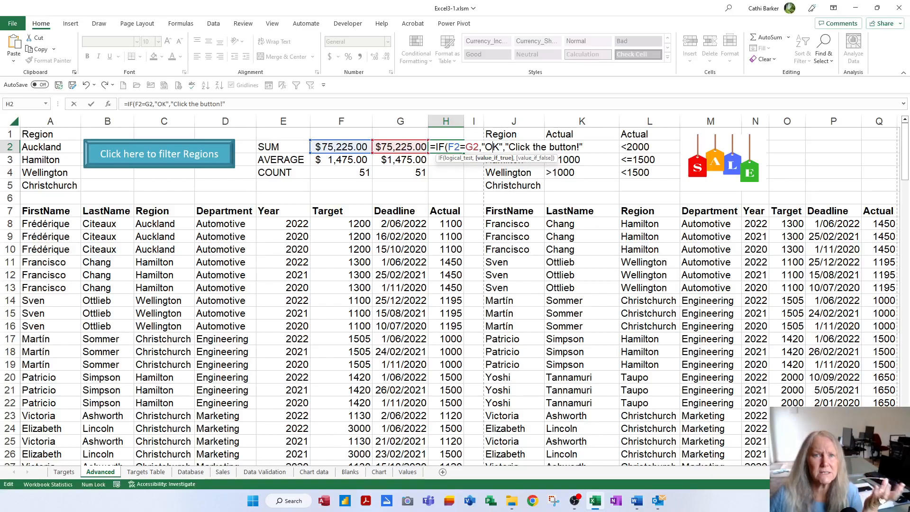
key(Right)
key(Right)
key(Right)
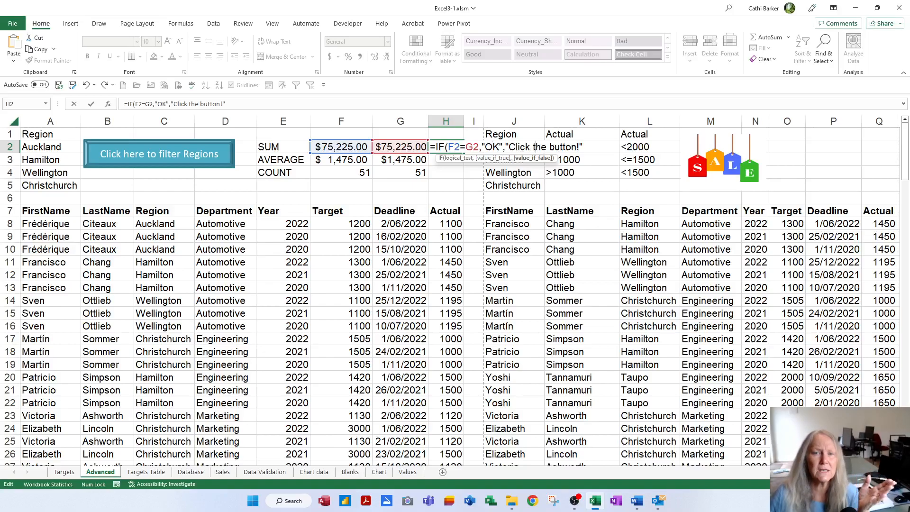
key(Return)
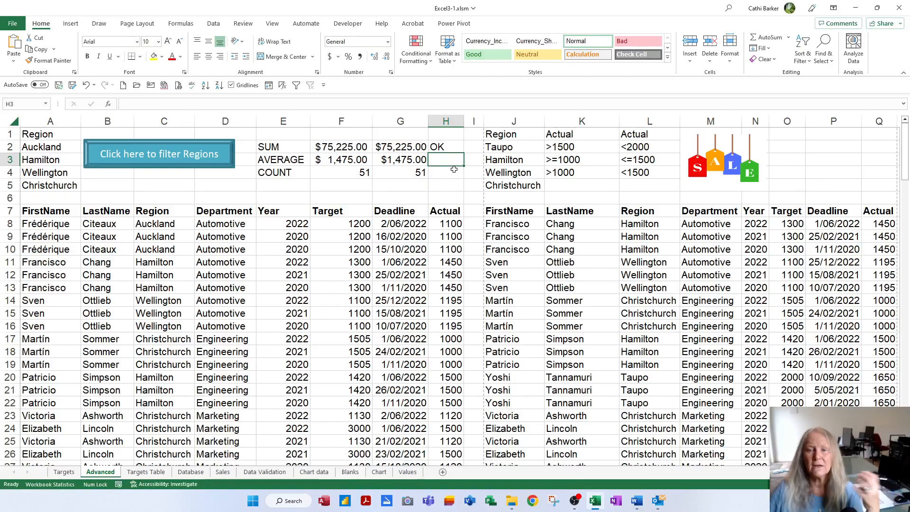
- Add a conditional format to H2 giving text containing "ok" Yellow Fill with Dark Yellow Text
click(451, 148)
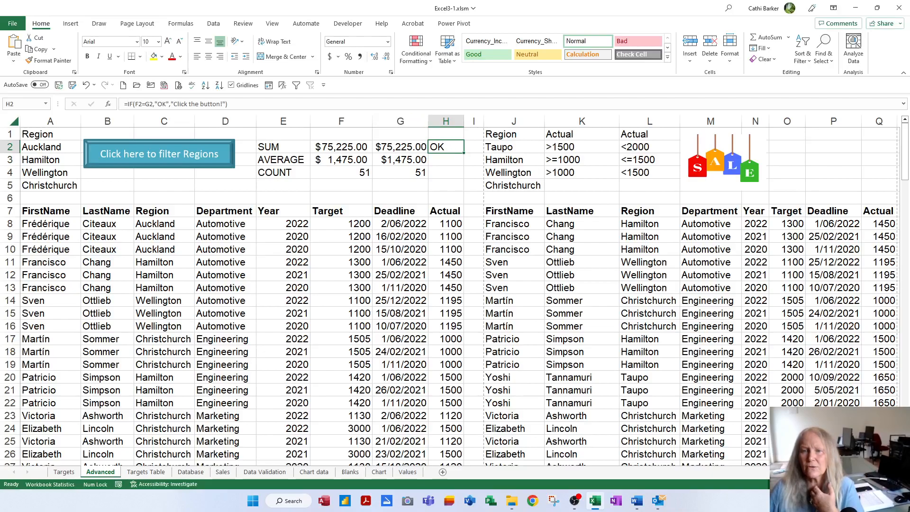
click(414, 57)
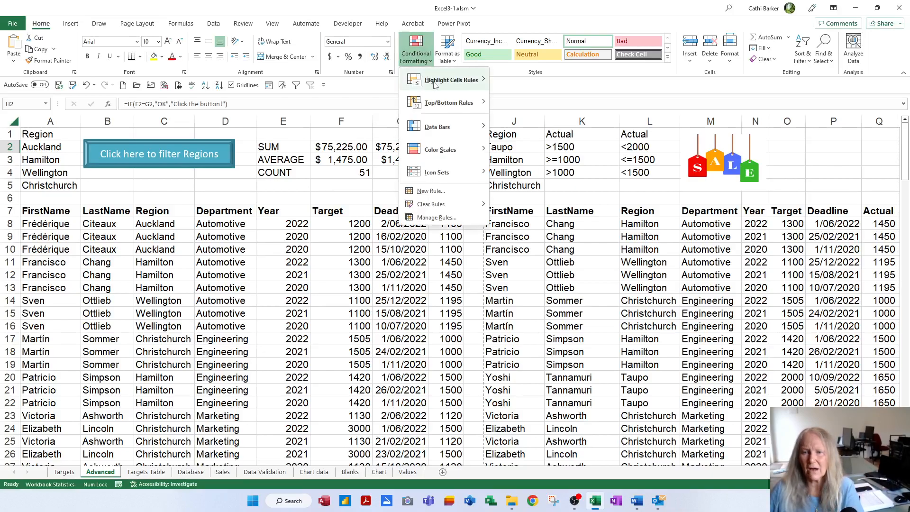
mouse_move(434, 85)
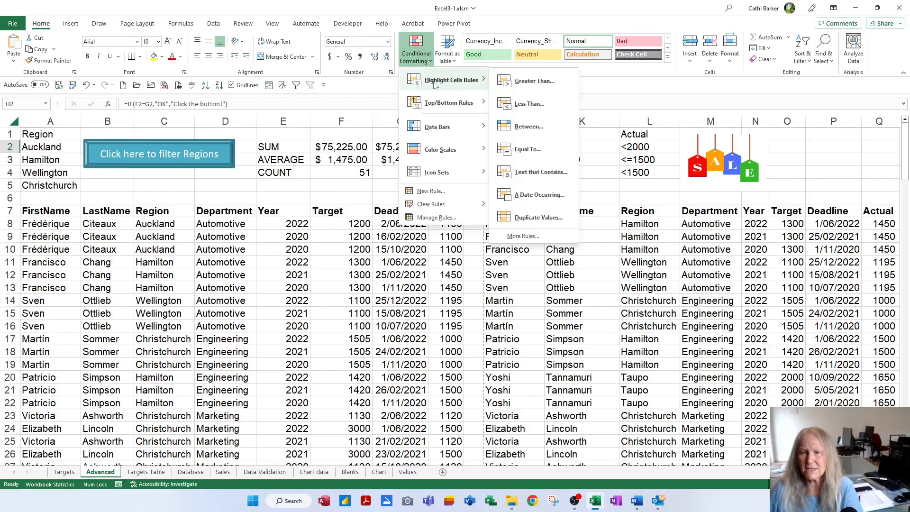
click(539, 172)
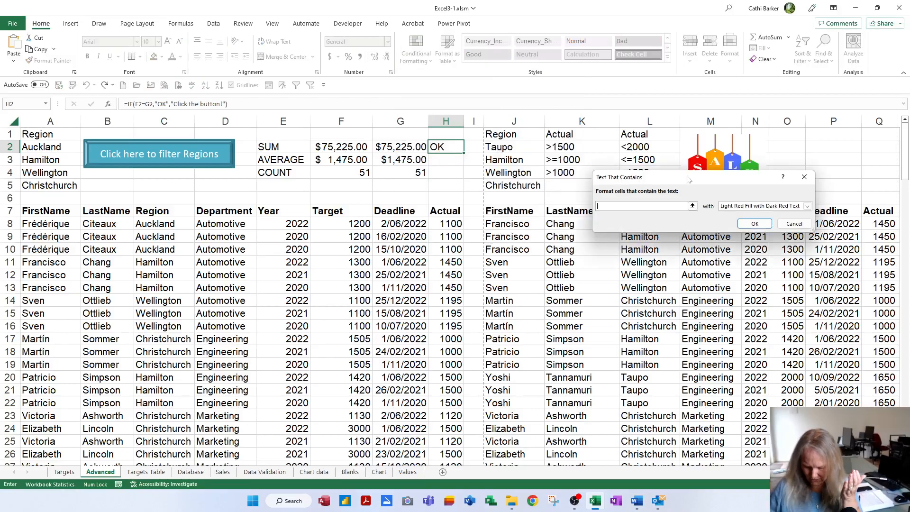
text(ok)
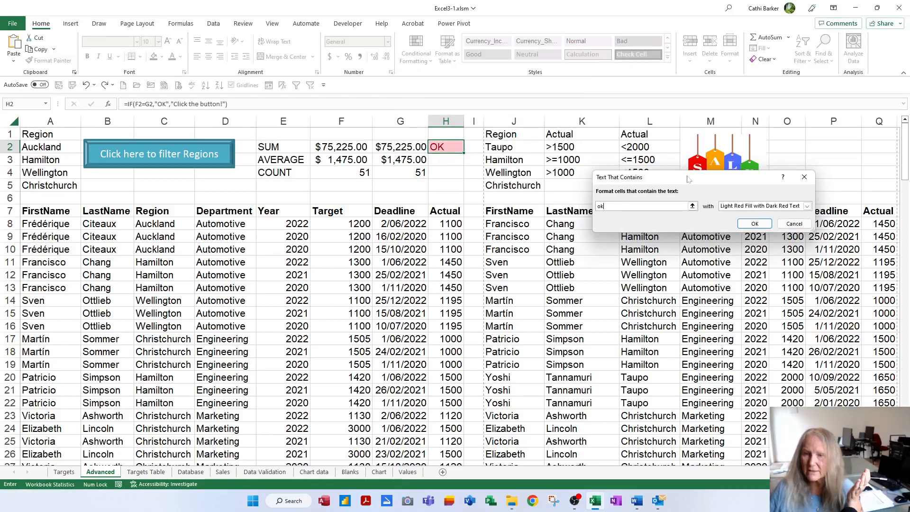
click(807, 206)
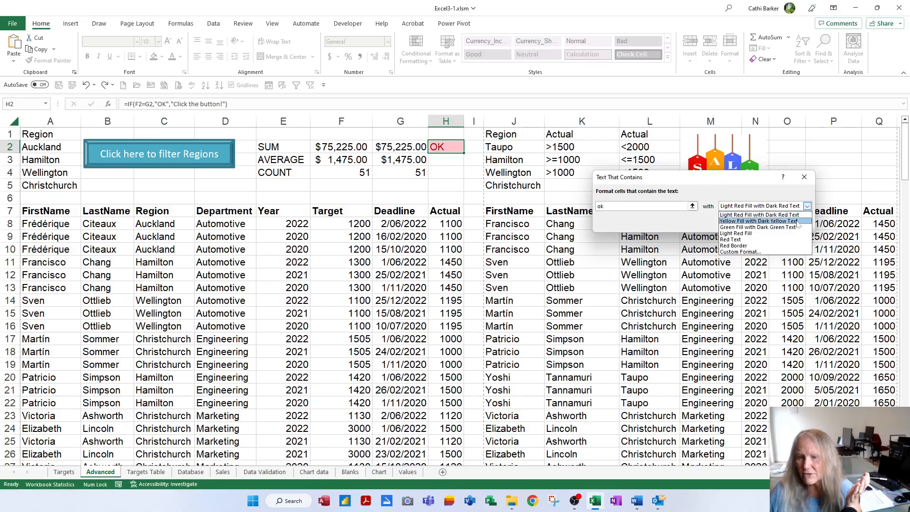
click(797, 222)
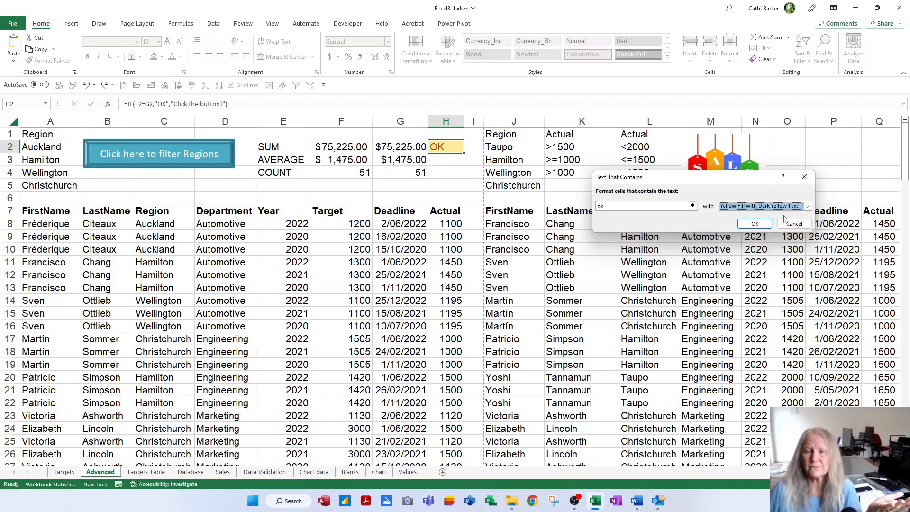
click(761, 226)
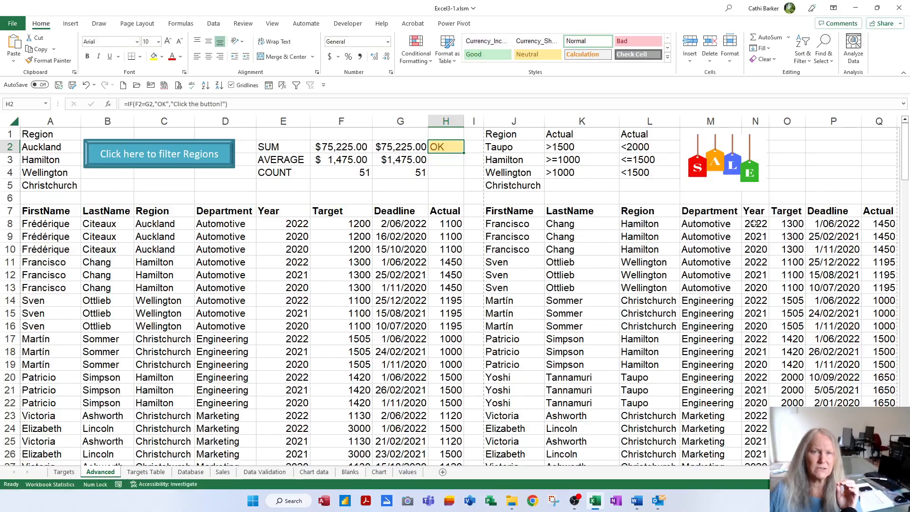
- Add a second conditional format to H2 giving text containing "Click" Light Red Fill with Dark Red Text
click(410, 61)
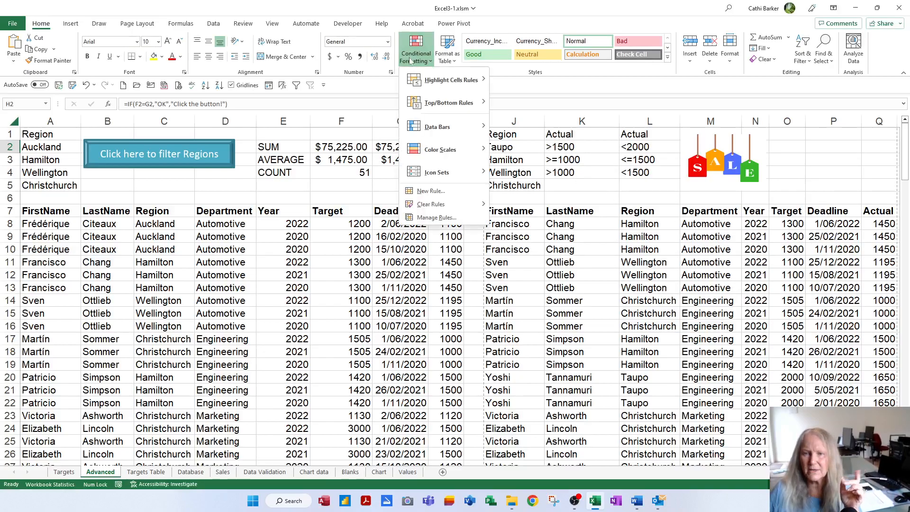
mouse_move(433, 85)
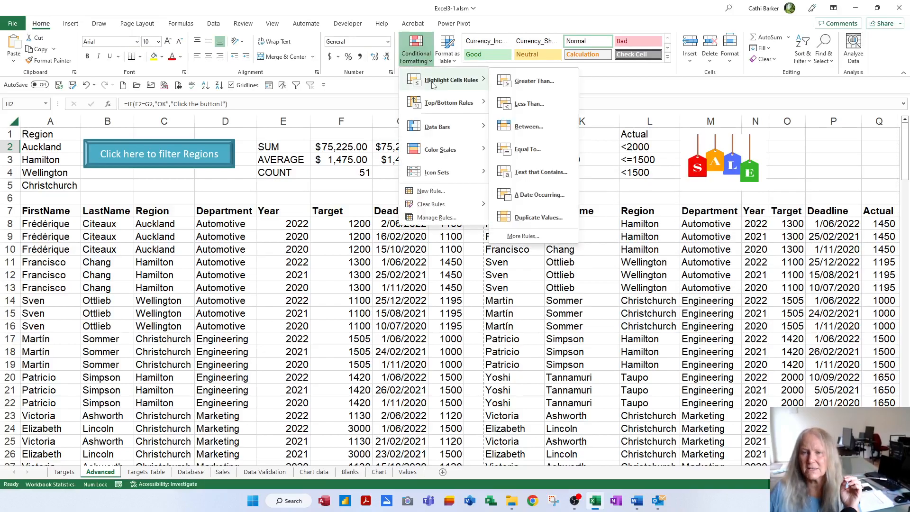
click(568, 171)
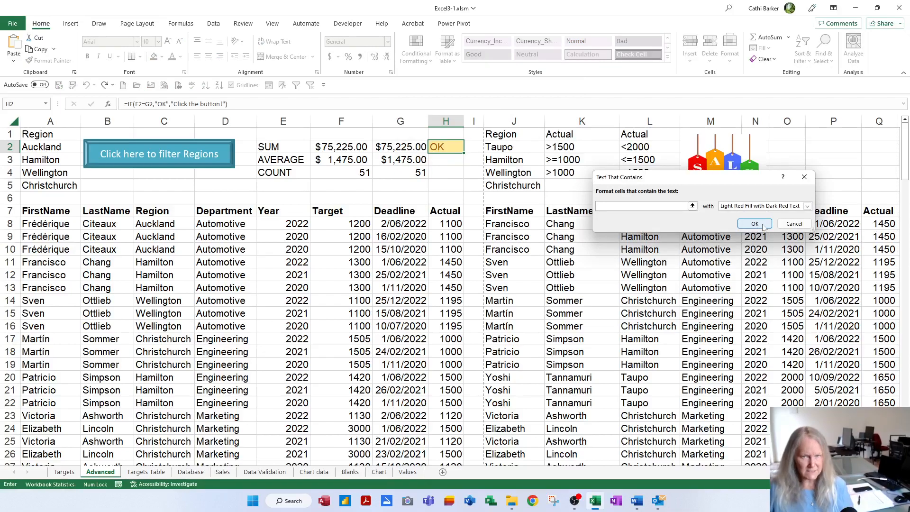
text(Click)
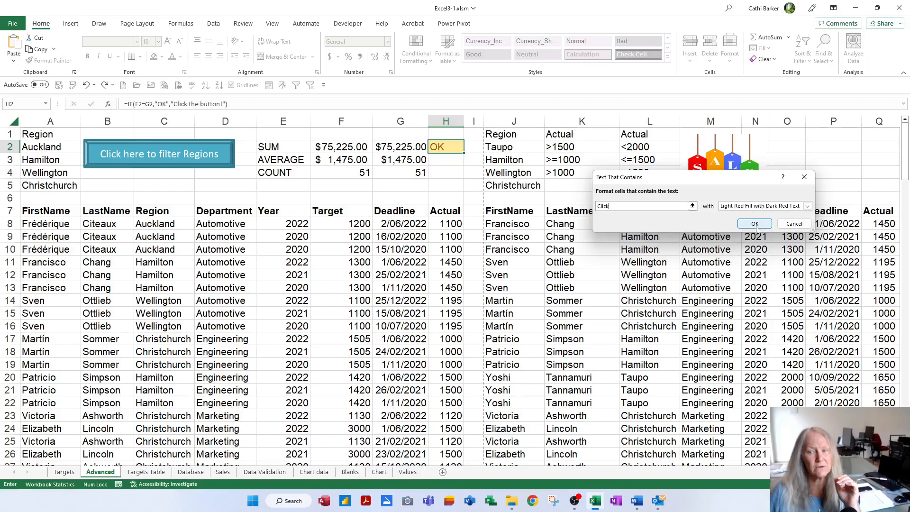
click(755, 223)
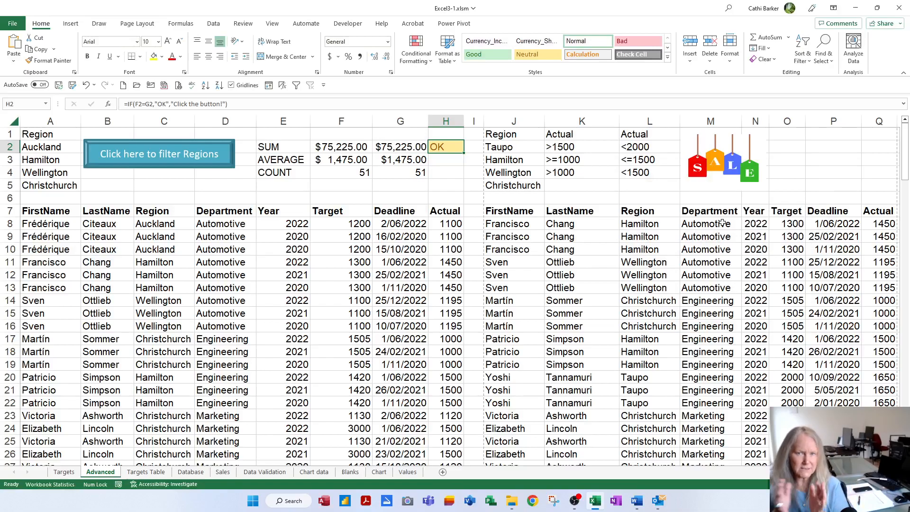
- Change the region criterion in A2 to Rotorua
click(48, 148)
text(Rotorua)
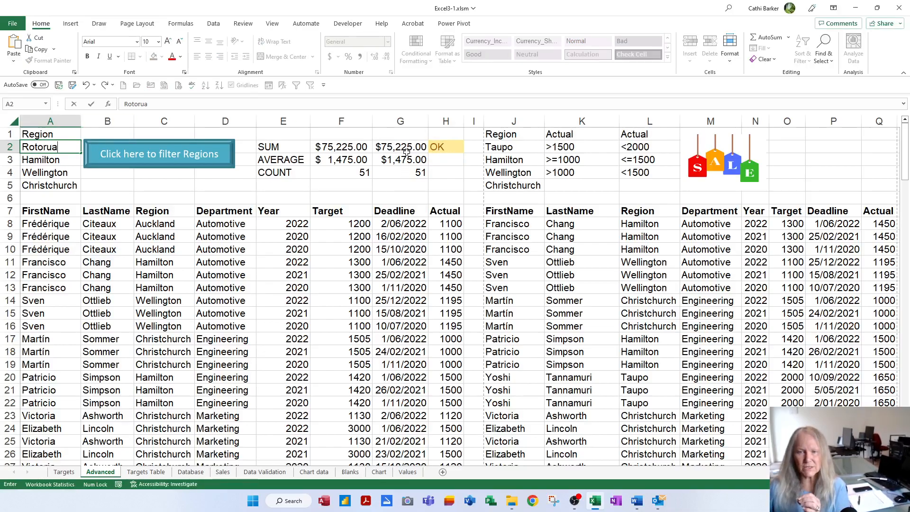
key(Return)
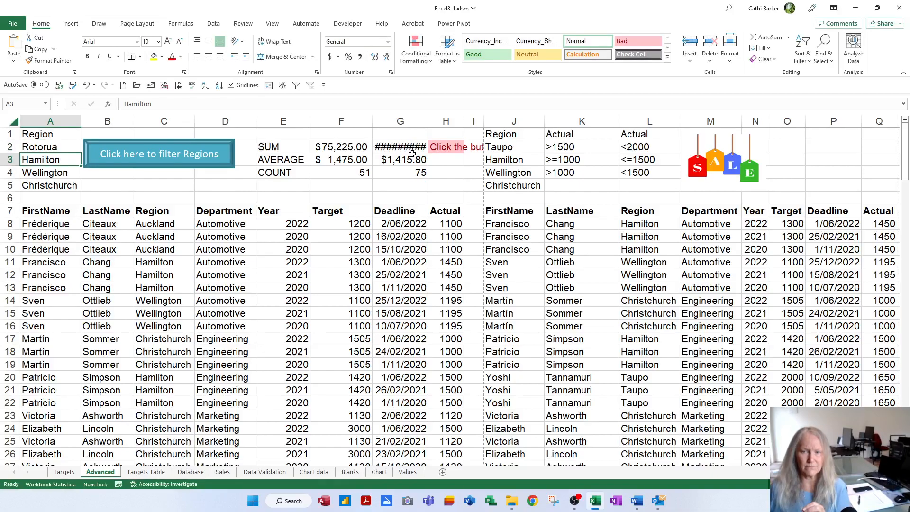
- AutoFit columns G and H to their contents and rerun the region filter macro for the current criteria
double_click(426, 120)
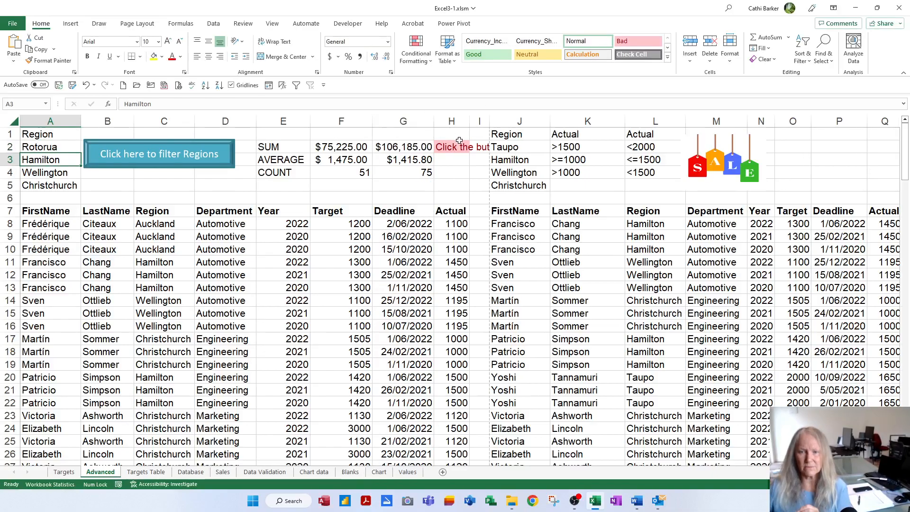
double_click(464, 120)
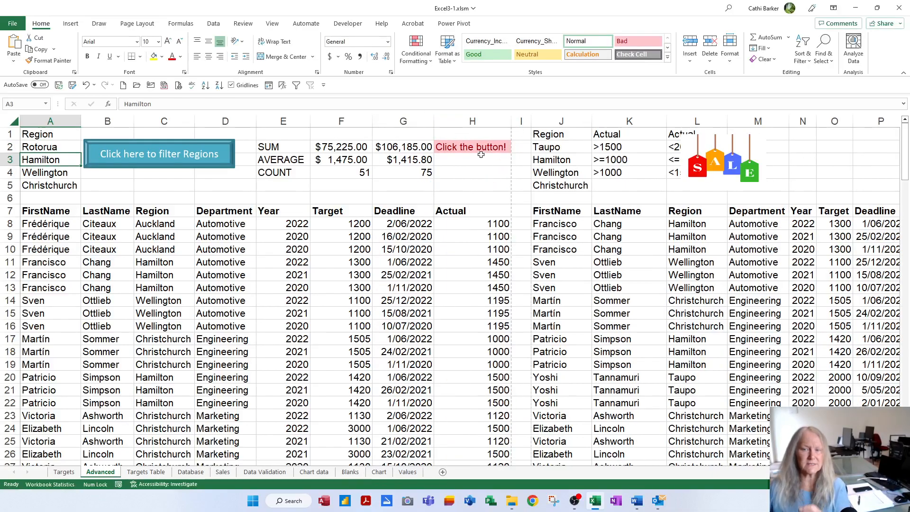
click(397, 146)
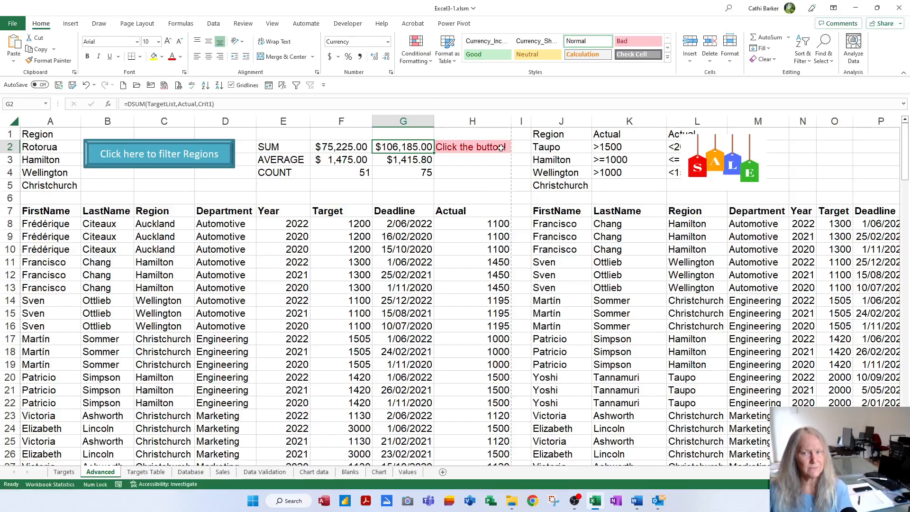
click(203, 161)
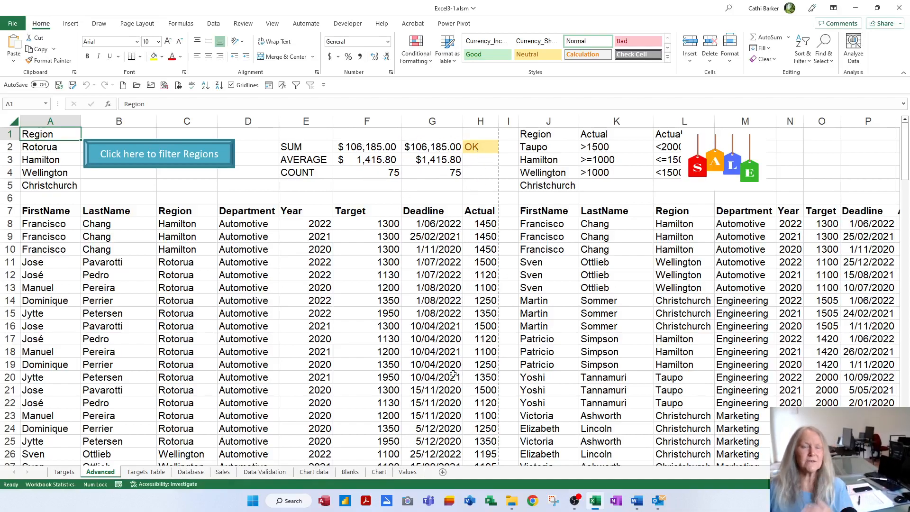
- Replace the region criteria in A2 through A5 with Taupo, Rotorua, Tauranga and Kawerau
click(54, 152)
text(Taupo)
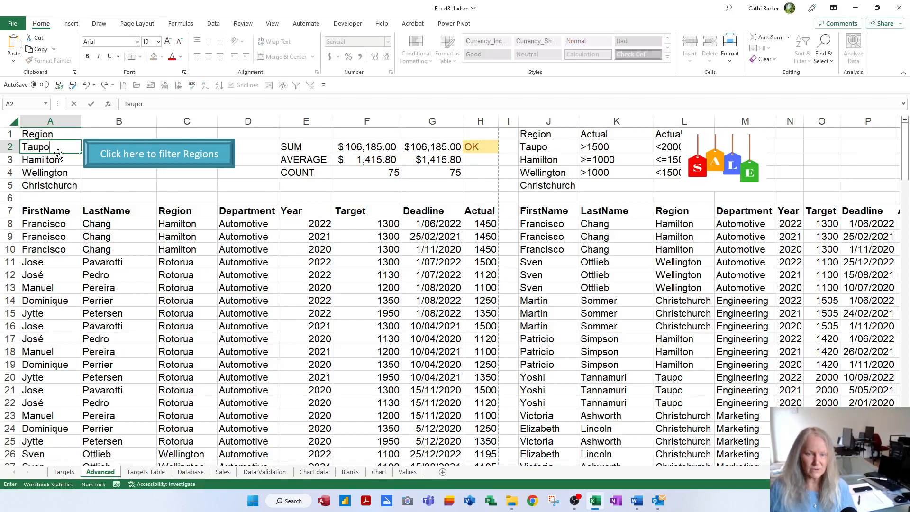
key(Return)
text(Rotrou)
key(BackSpace)
key(BackSpace)
key(BackSpace)
text(orua)
key(Return)
text(Tauranga)
key(Return)
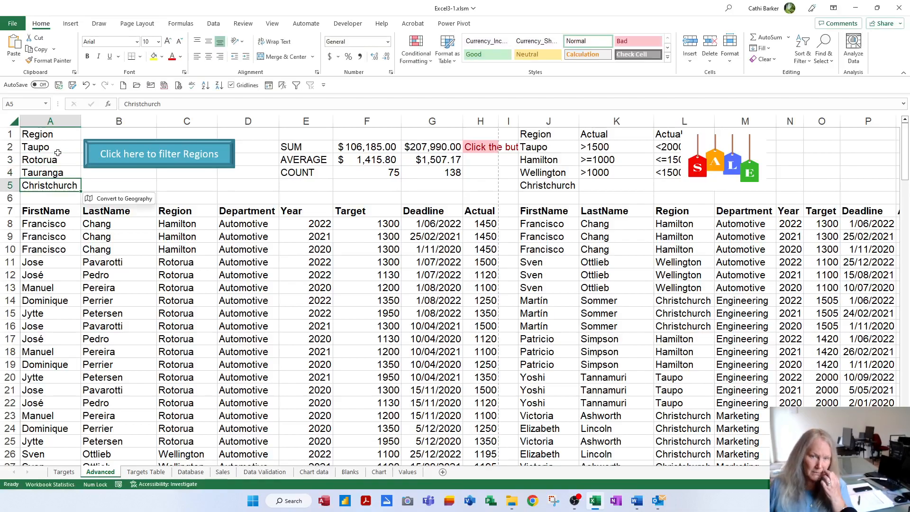
text(Kawerau)
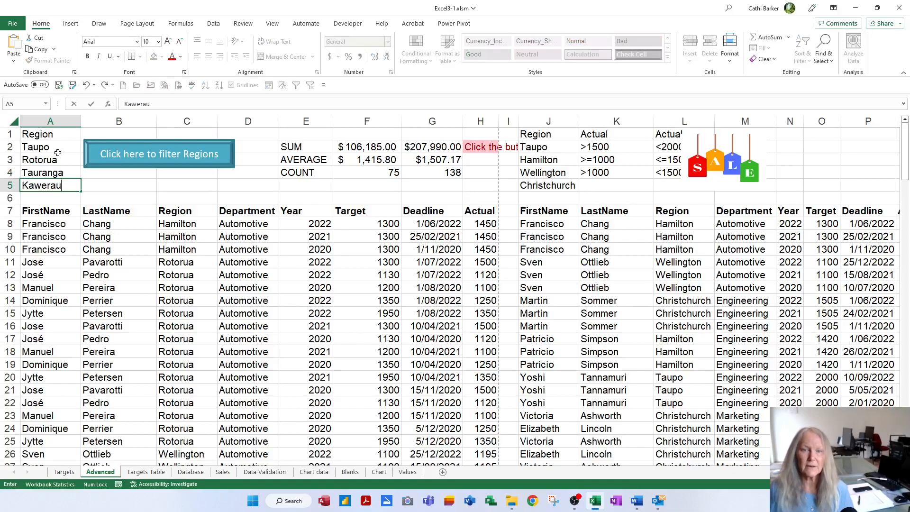
key(Return)
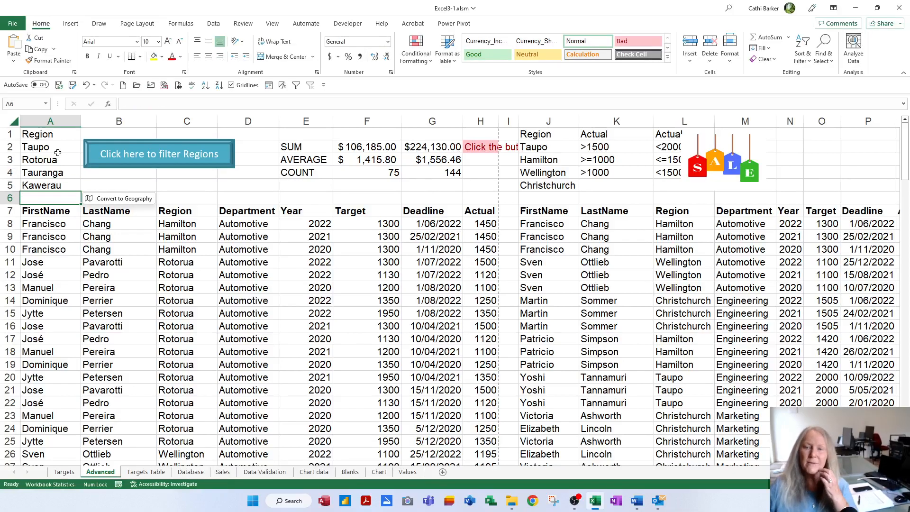
- AutoFit column H to its contents and run the region filter macro for the four new regions
double_click(499, 116)
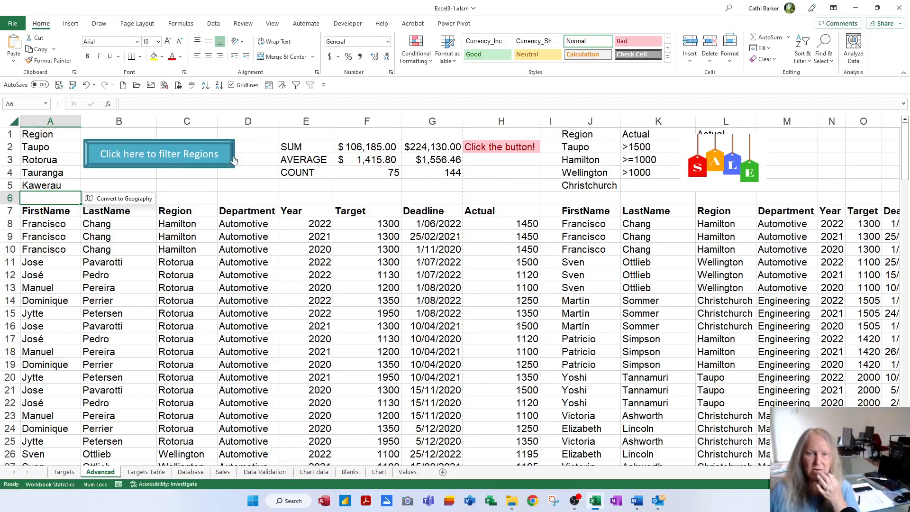
click(184, 161)
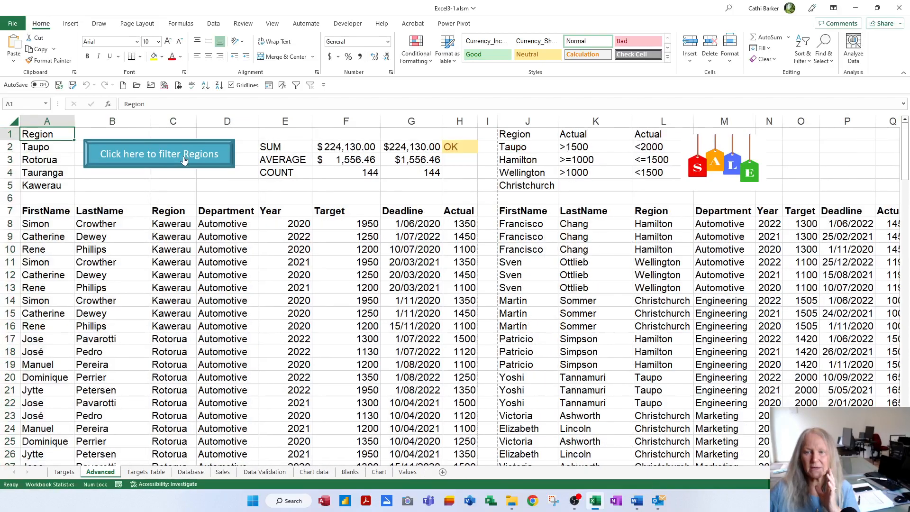